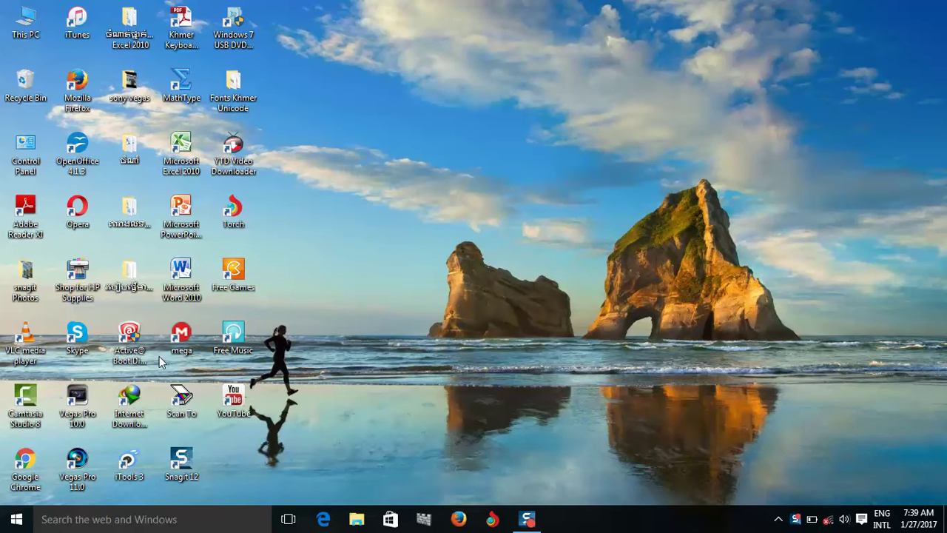
- Open the Local Group Policy Editor by running gpedit.msc
{"action": "right_click", "coordinate": [15, 523]}
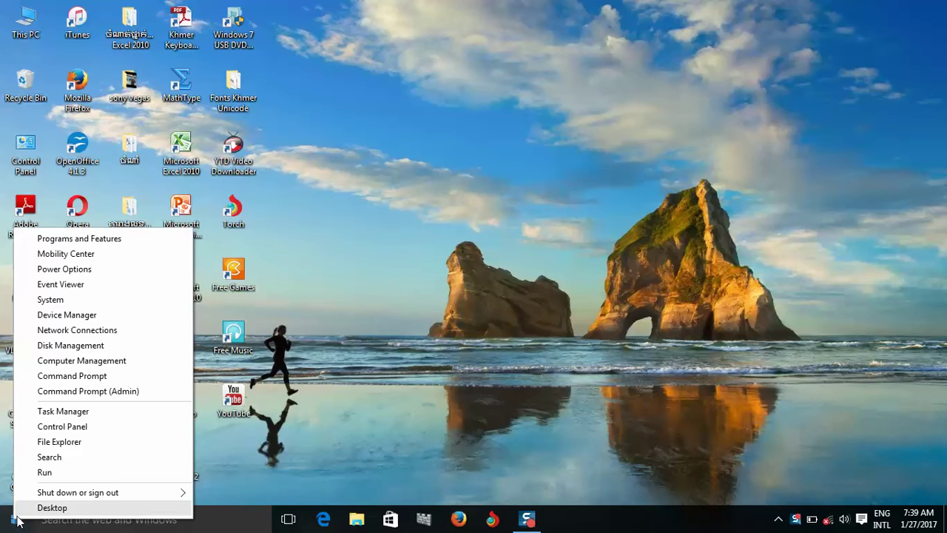
{"action": "left_click", "coordinate": [49, 474]}
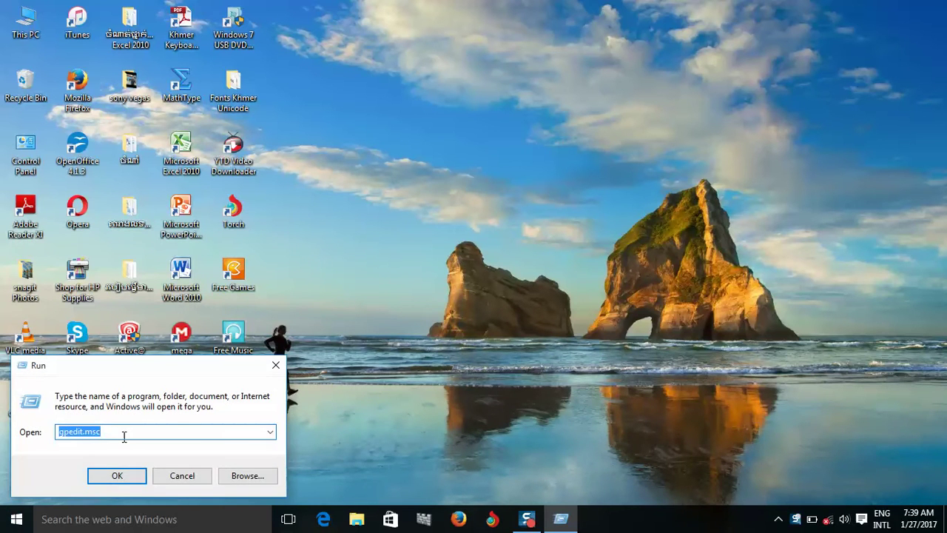
{"action": "key", "text": "BackSpace"}
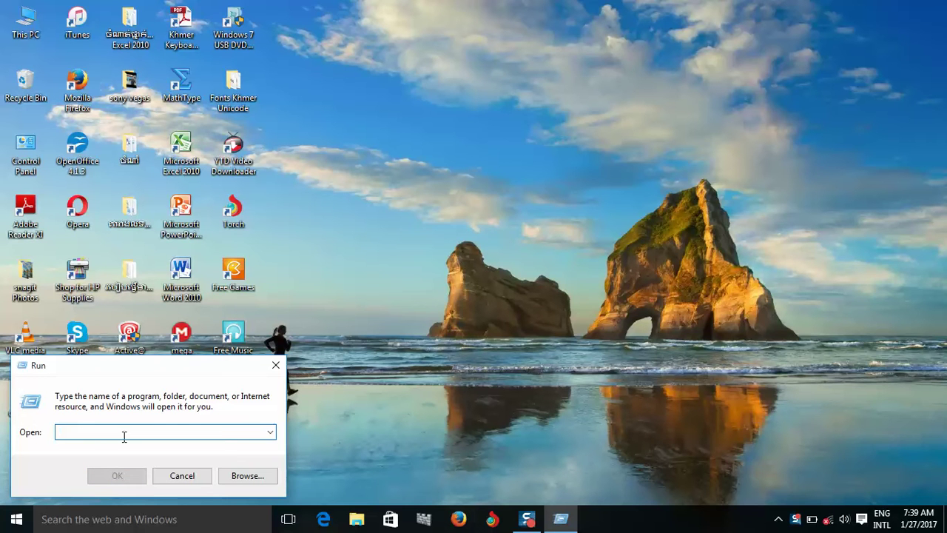
{"action": "type", "text": "gped"}
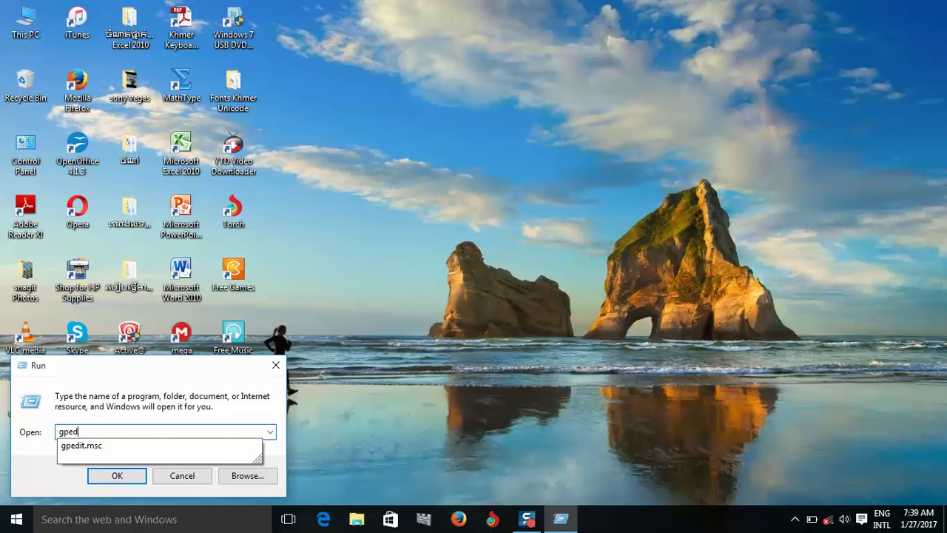
{"action": "type", "text": "it.msc"}
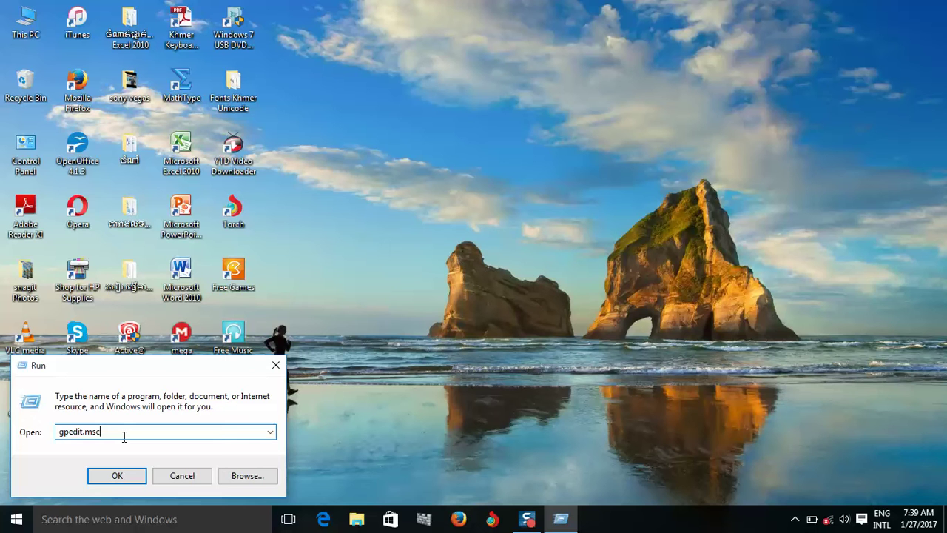
{"action": "key", "text": "Return"}
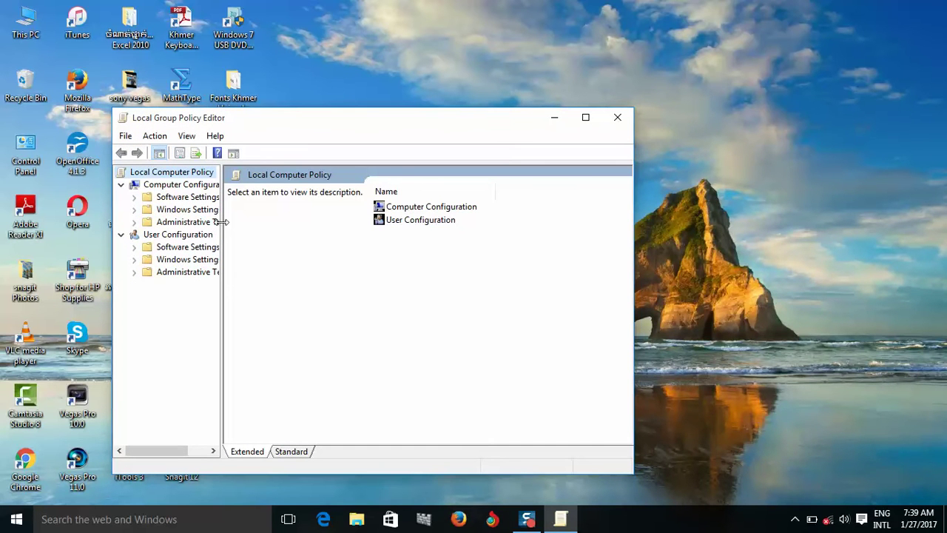
- Display All Settings under User Configuration's Administrative Templates, with the tree pane widened and the editor window maximized
{"action": "left_click_drag", "start_coordinate": [221, 222], "coordinate": [296, 221]}
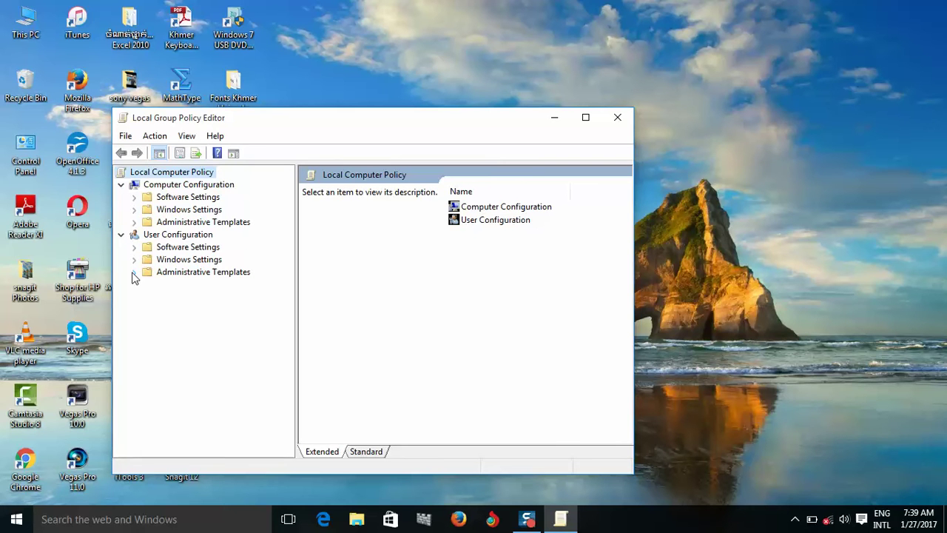
{"action": "left_click", "coordinate": [134, 272]}
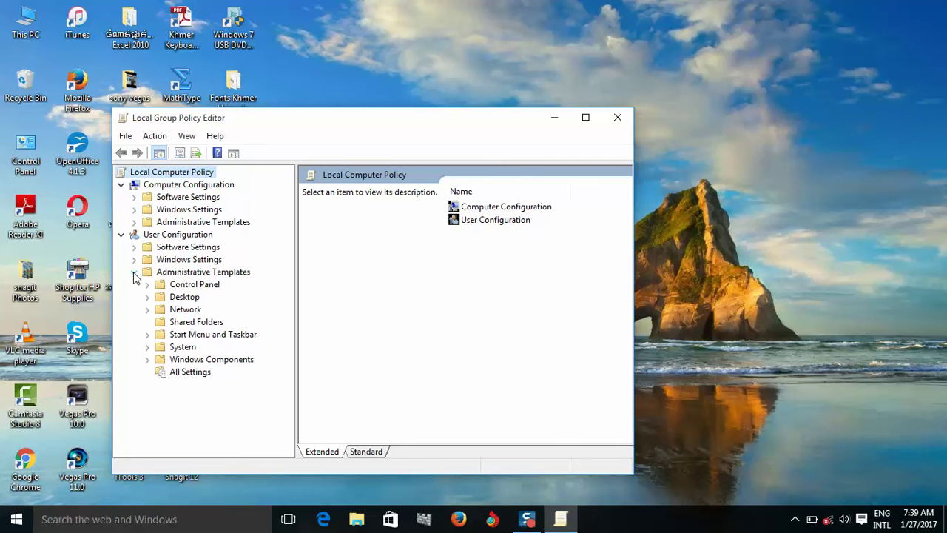
{"action": "left_click", "coordinate": [184, 376]}
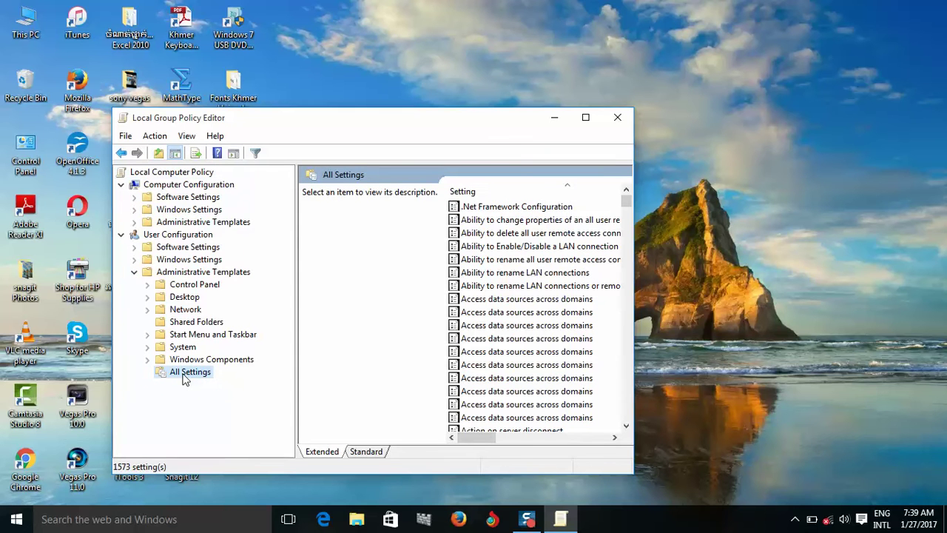
{"action": "left_click", "coordinate": [585, 118]}
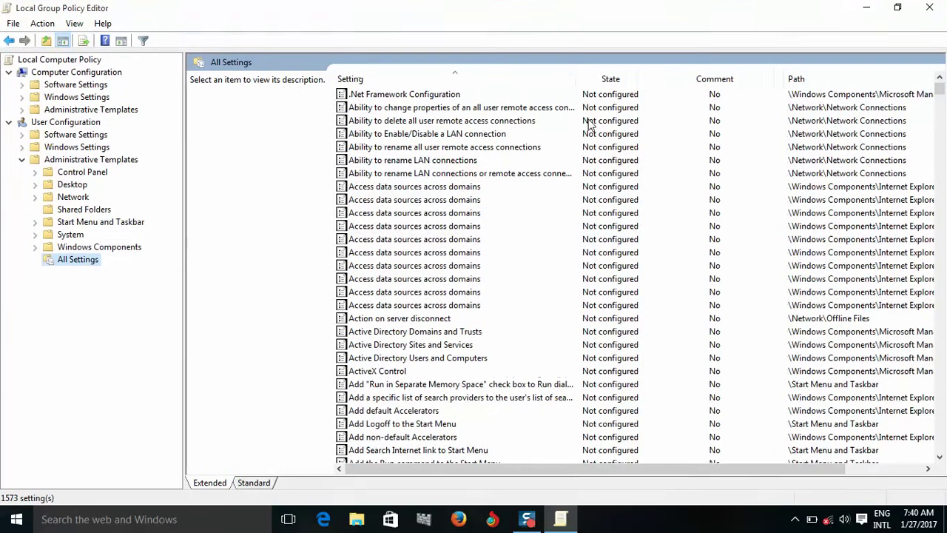
- Find the "Don't run specified Windows applications" policy in the settings list and open it for editing
{"action": "left_click", "coordinate": [382, 214]}
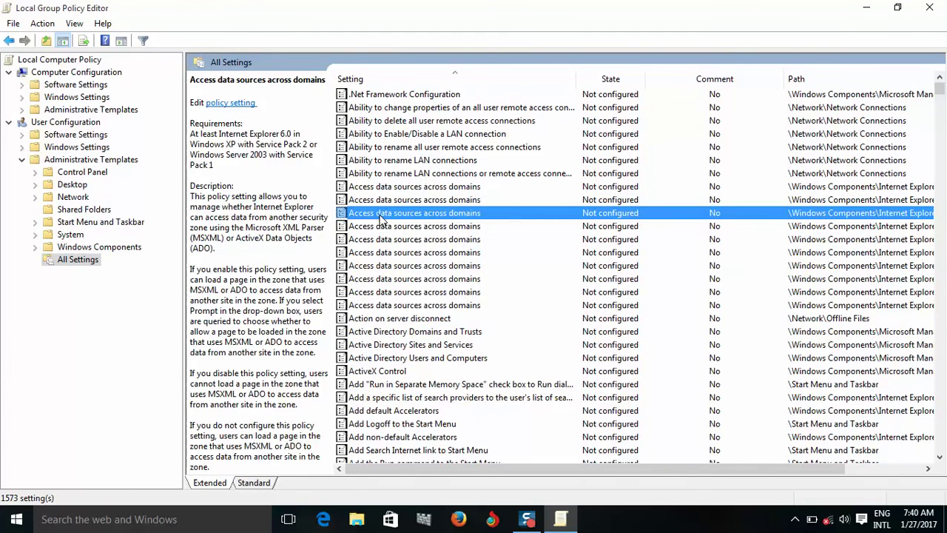
{"action": "key", "text": "d"}
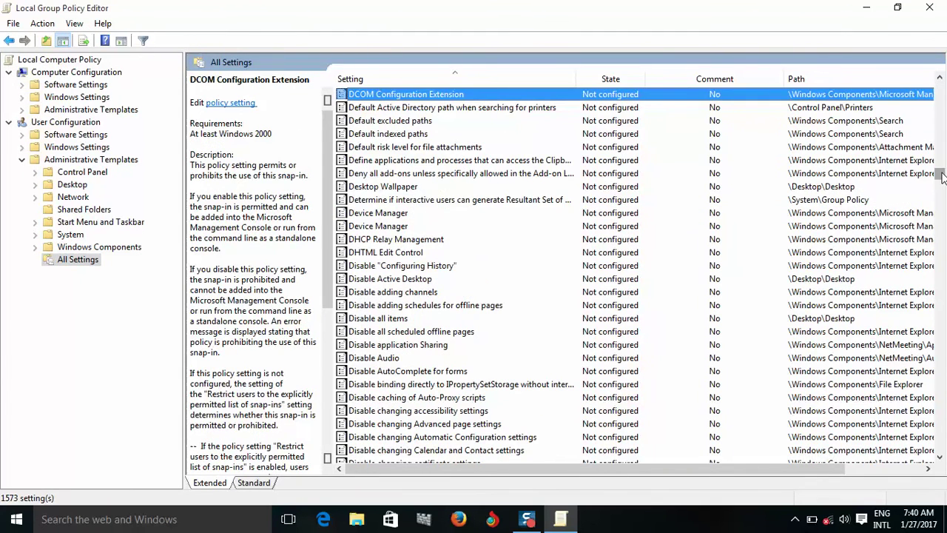
{"action": "left_click_drag", "start_coordinate": [942, 177], "coordinate": [942, 211]}
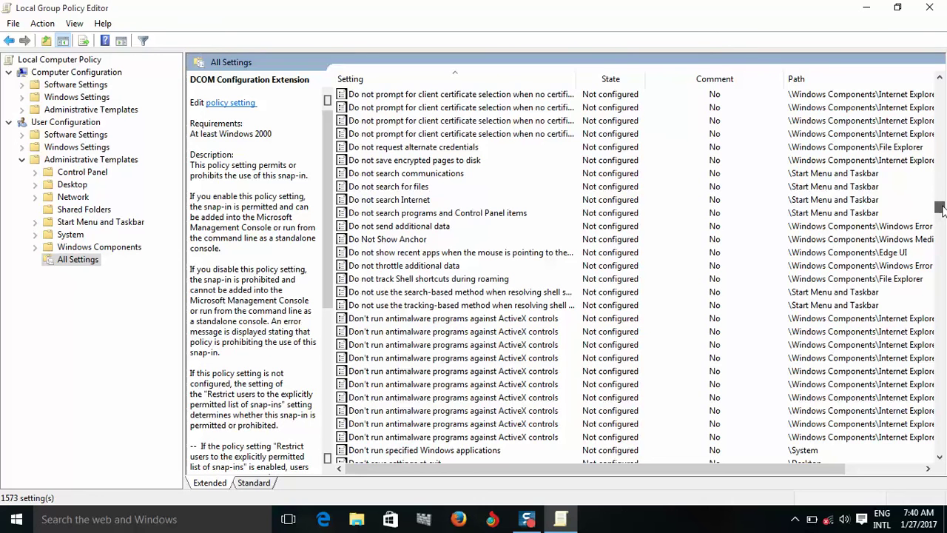
{"action": "left_click_drag", "start_coordinate": [943, 211], "coordinate": [943, 213]}
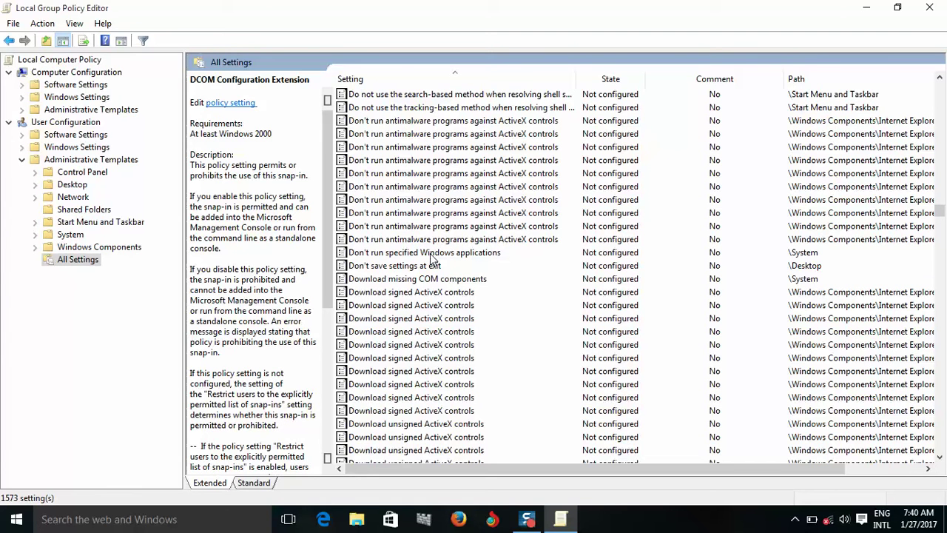
{"action": "left_click", "coordinate": [433, 253]}
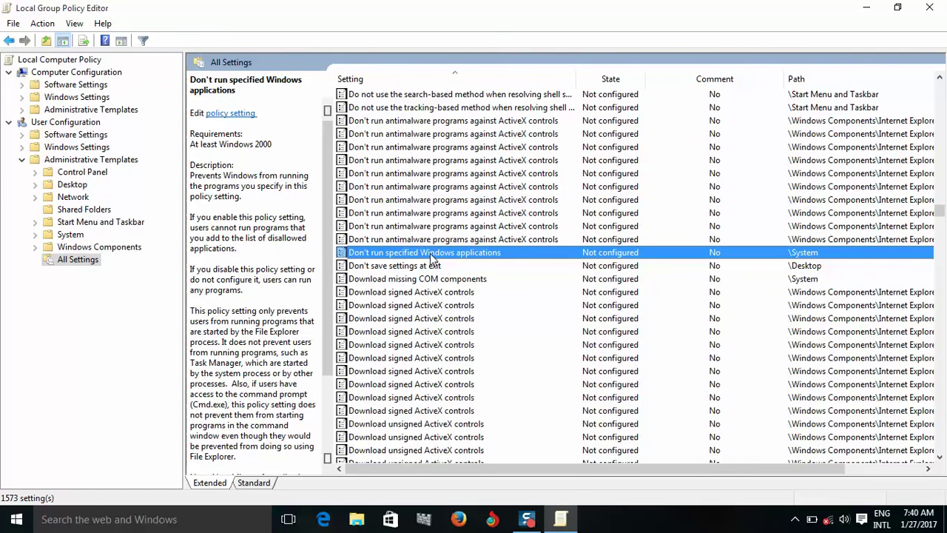
{"action": "double_click", "coordinate": [433, 256]}
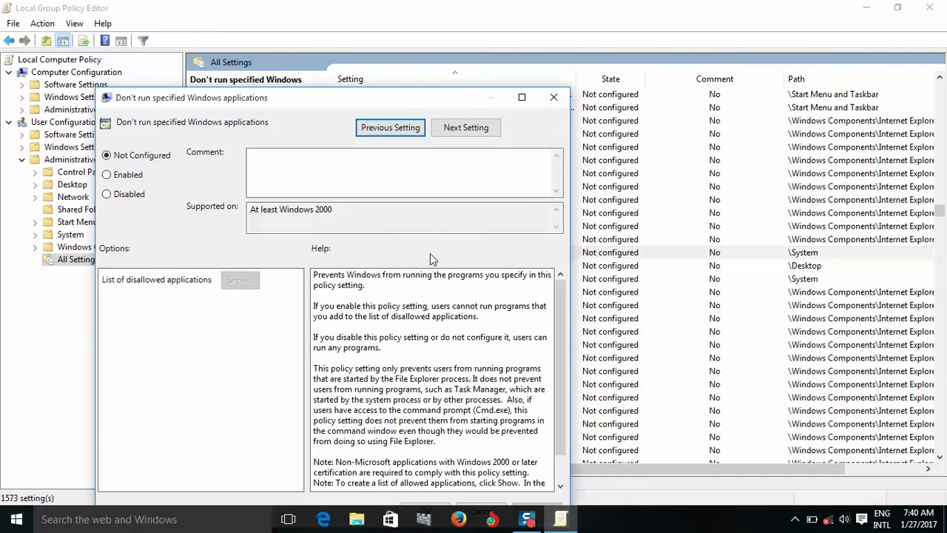
- Enable the policy and add winword.exe to its list of disallowed applications
{"action": "left_click", "coordinate": [117, 177]}
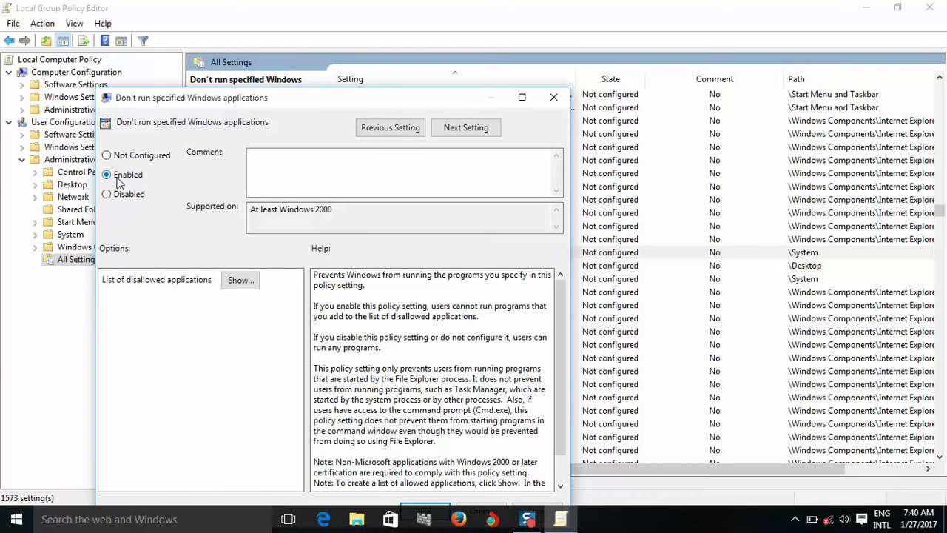
{"action": "left_click", "coordinate": [241, 280]}
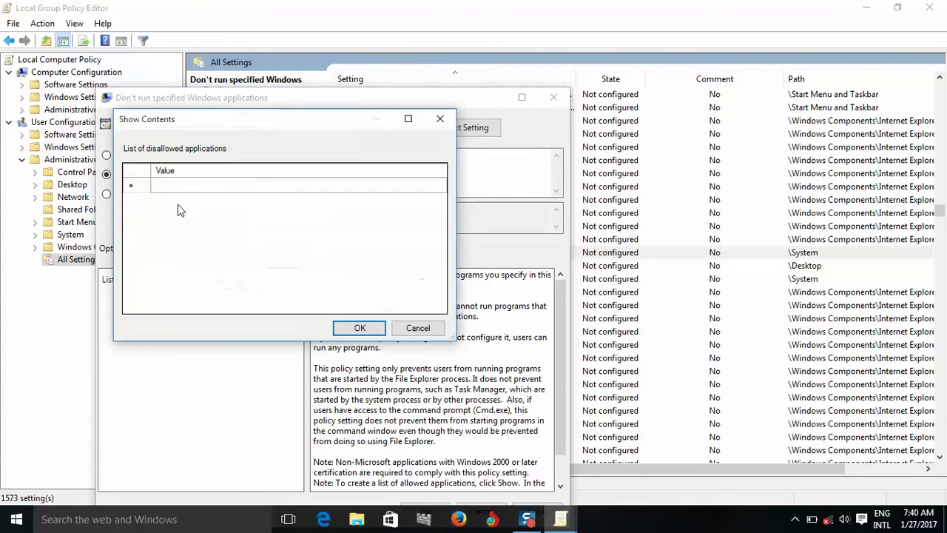
{"action": "left_click", "coordinate": [167, 188]}
{"action": "left_click", "coordinate": [168, 187]}
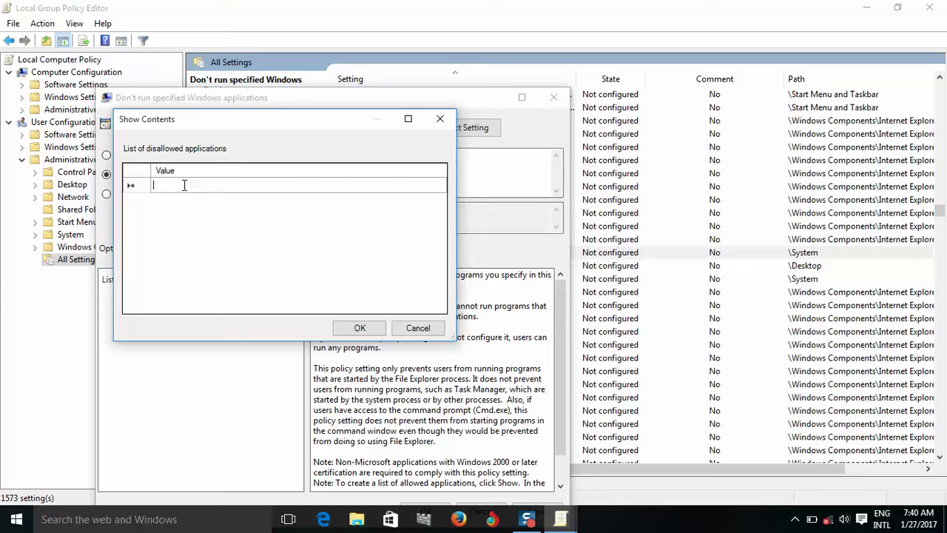
{"action": "type", "text": "win"}
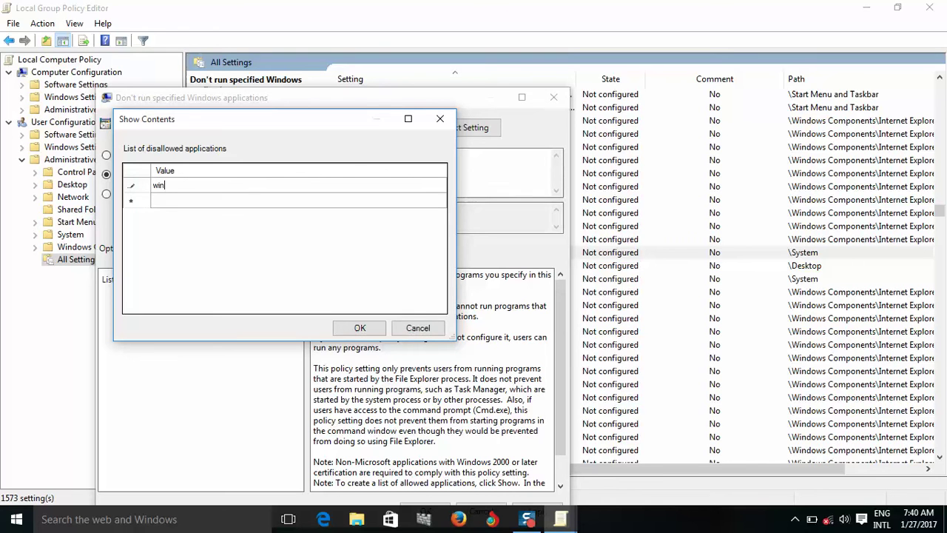
{"action": "type", "text": "word.exe"}
{"action": "left_click", "coordinate": [368, 332]}
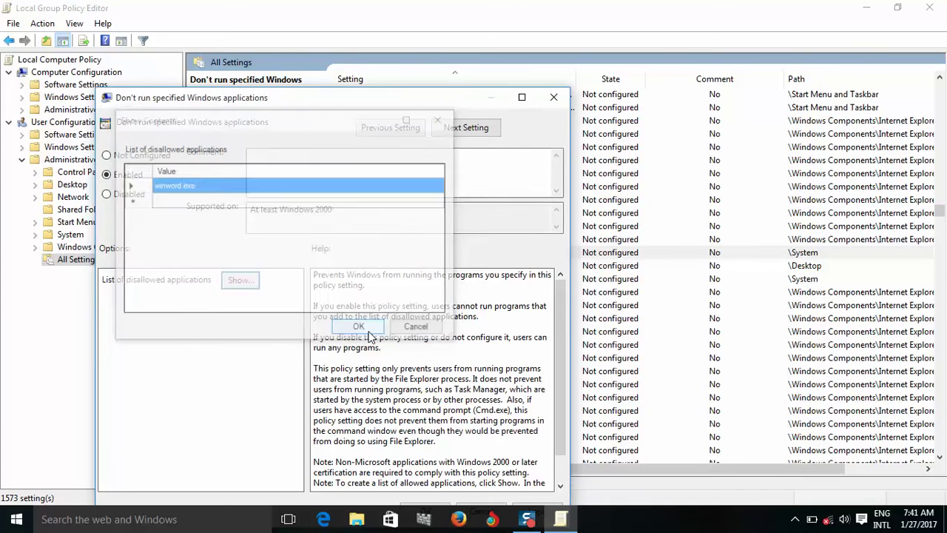
- Apply and save the "Don't run specified Windows applications" policy, and close the Local Group Policy Editor
{"action": "left_click_drag", "start_coordinate": [324, 105], "coordinate": [330, 53]}
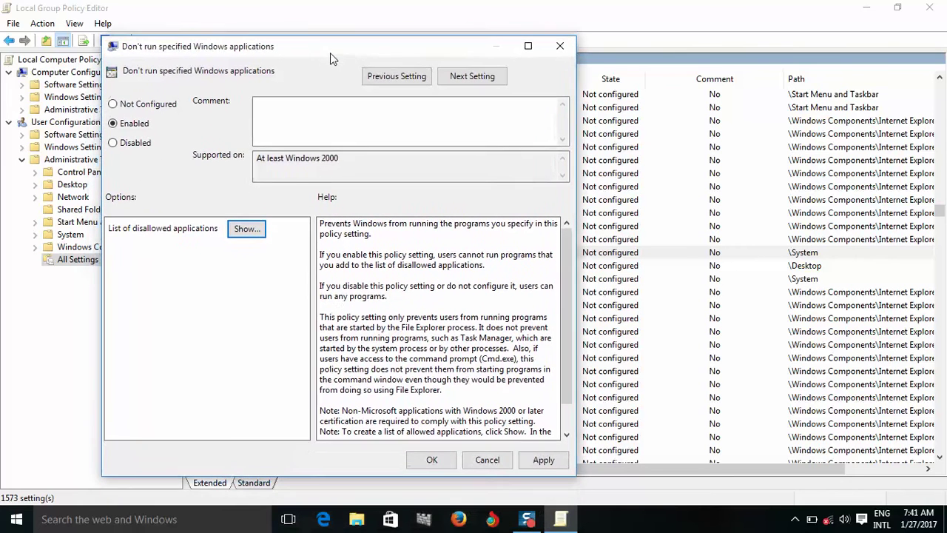
{"action": "left_click", "coordinate": [544, 460]}
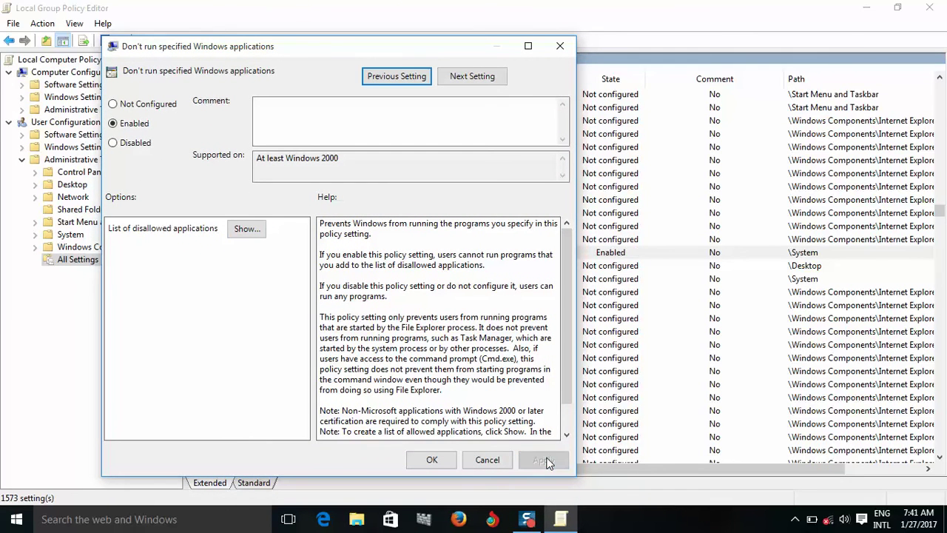
{"action": "left_click", "coordinate": [432, 461]}
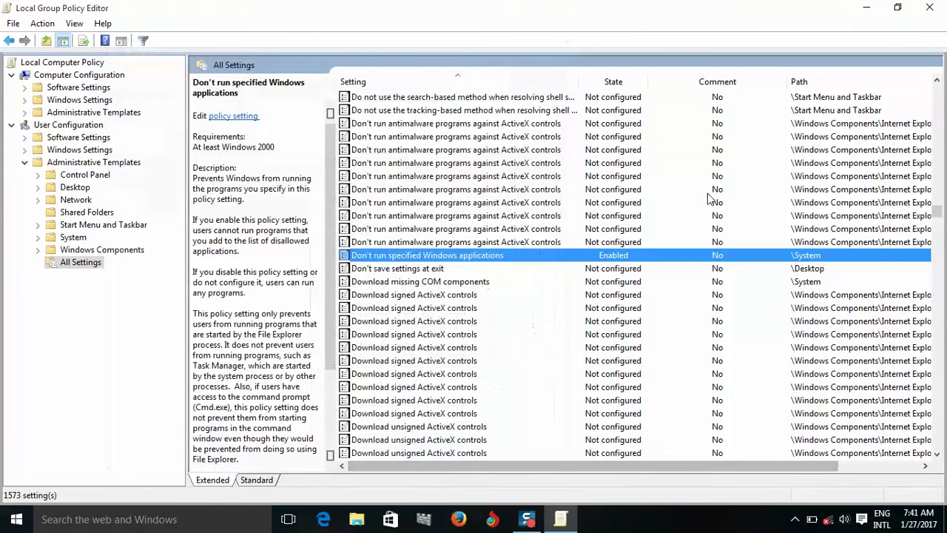
{"action": "left_click", "coordinate": [935, 8]}
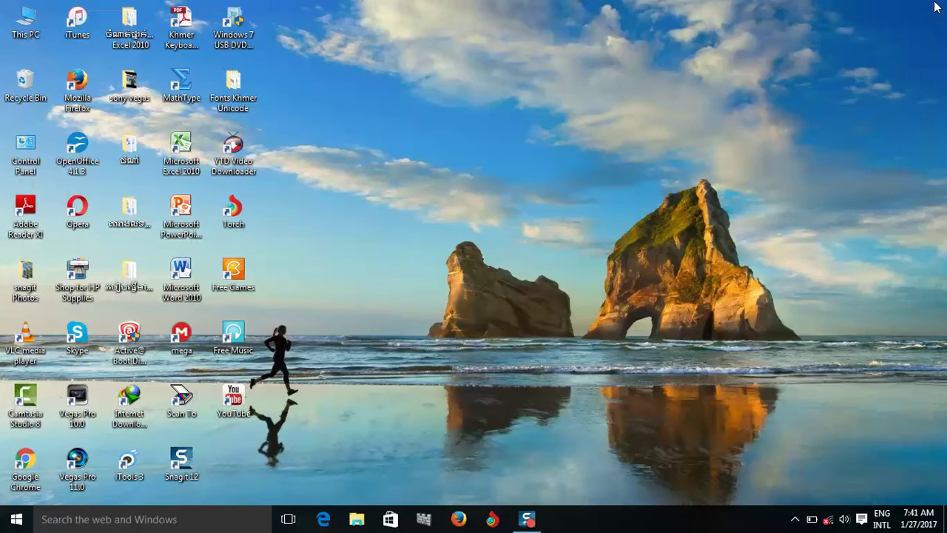
- Refresh the desktop and try to launch Microsoft Word 2010 to test the application restriction
{"action": "right_click", "coordinate": [452, 67]}
{"action": "left_click", "coordinate": [498, 111]}
{"action": "double_click", "coordinate": [182, 285]}
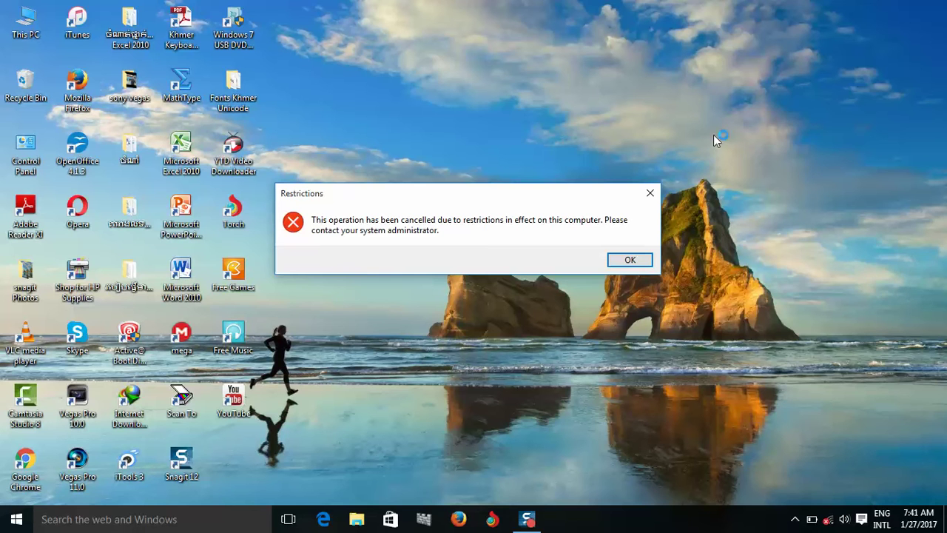
{"action": "left_click", "coordinate": [650, 194]}
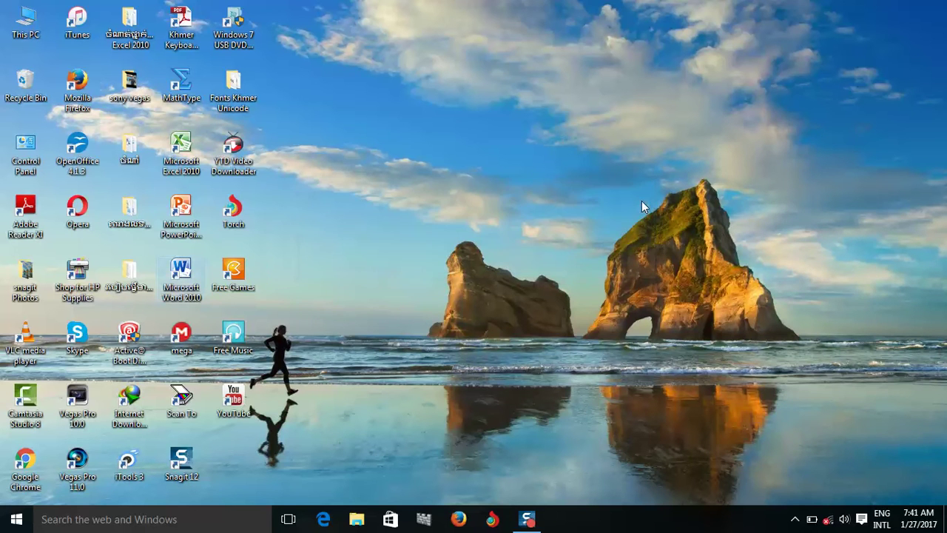
{"action": "right_click", "coordinate": [320, 91]}
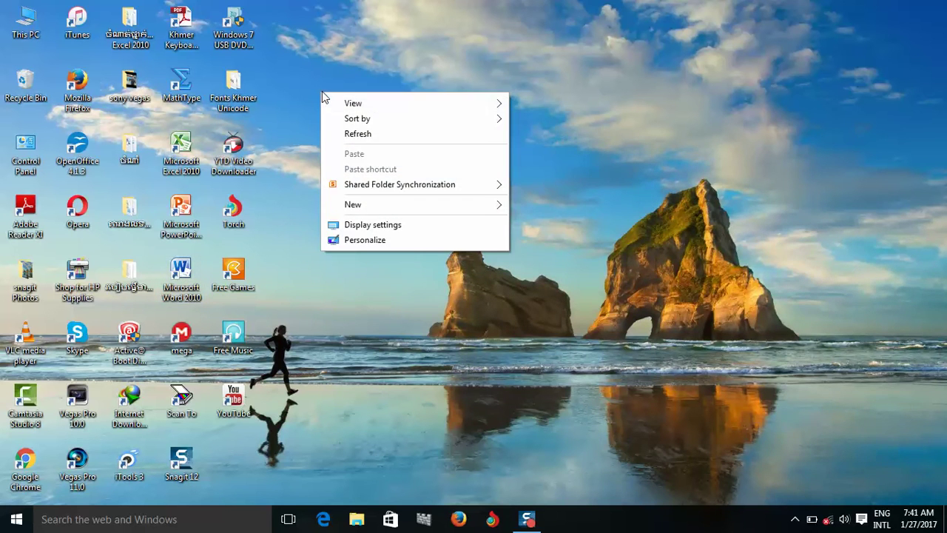
{"action": "left_click", "coordinate": [377, 128]}
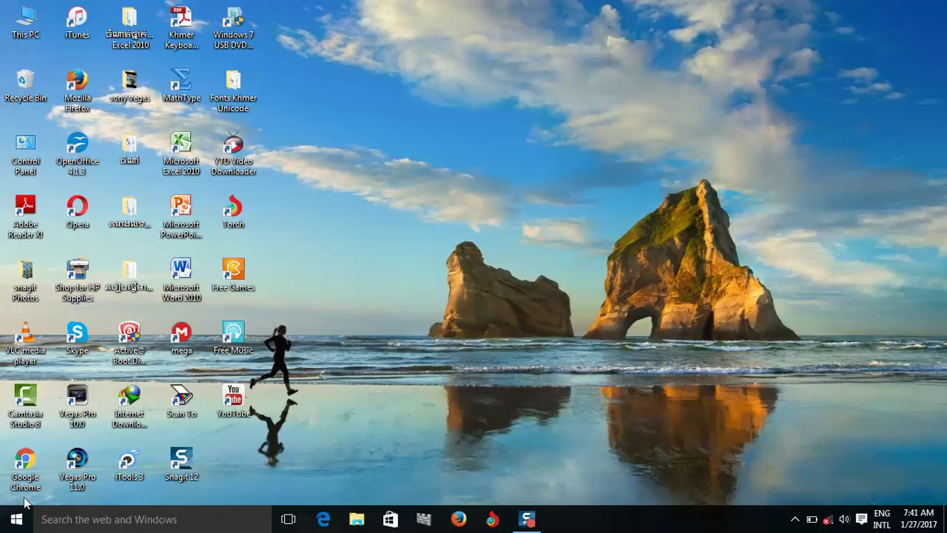
- Reopen the Local Group Policy Editor by running gpedit.msc
{"action": "right_click", "coordinate": [18, 528]}
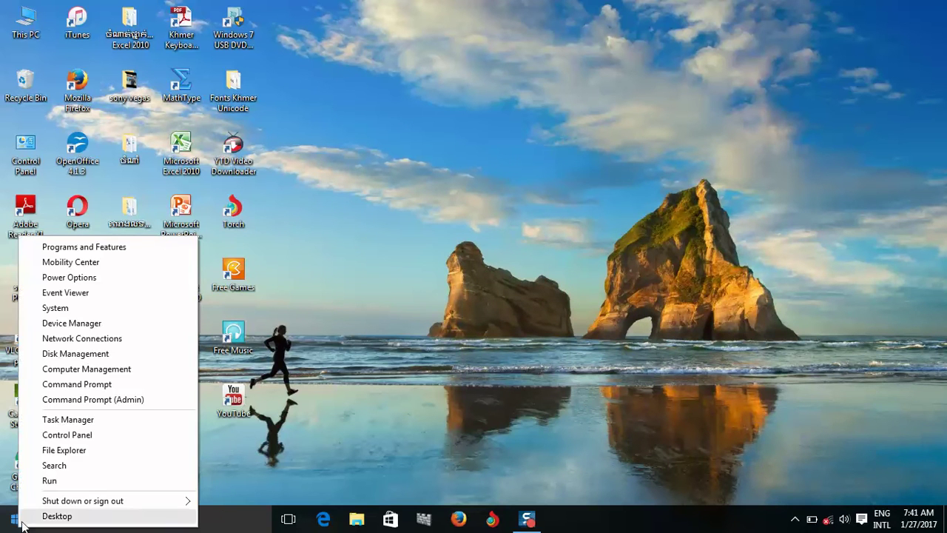
{"action": "left_click", "coordinate": [58, 481]}
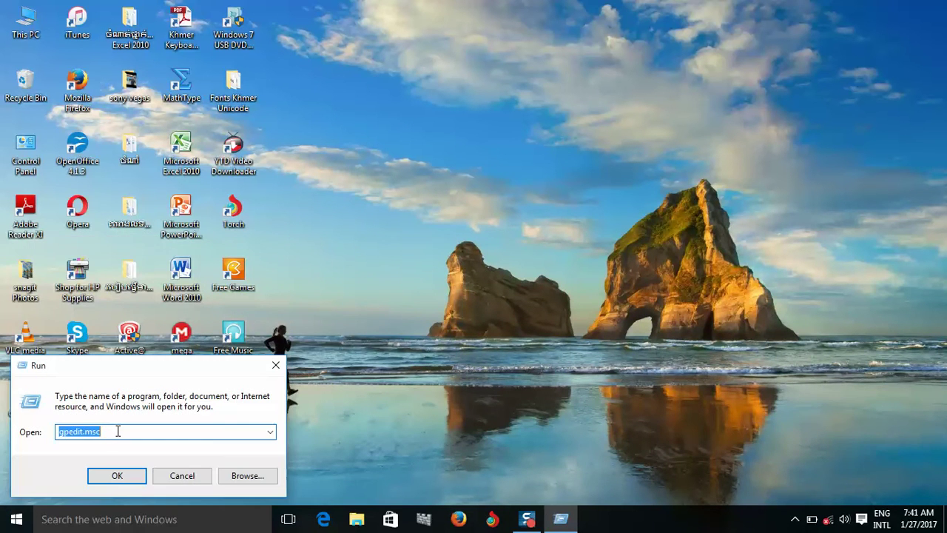
{"action": "key", "text": "BackSpace"}
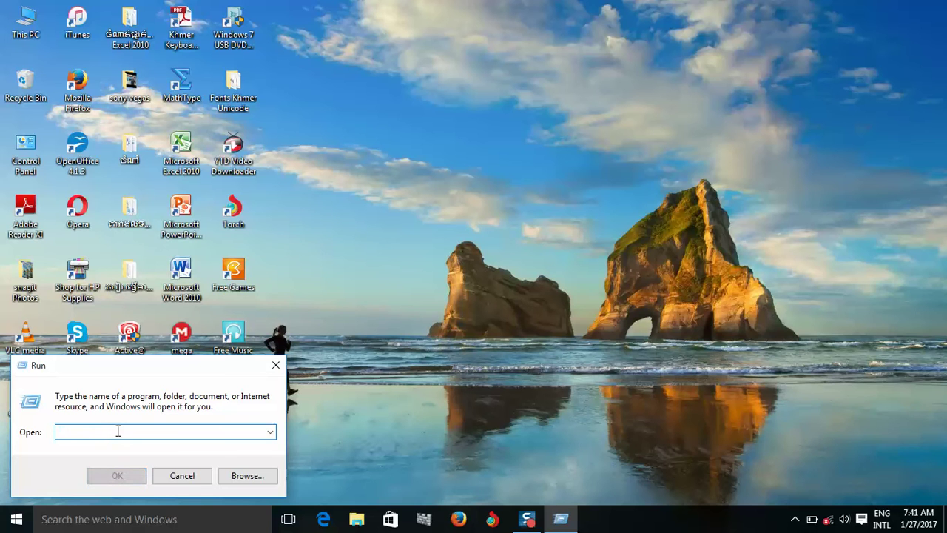
{"action": "type", "text": "gped"}
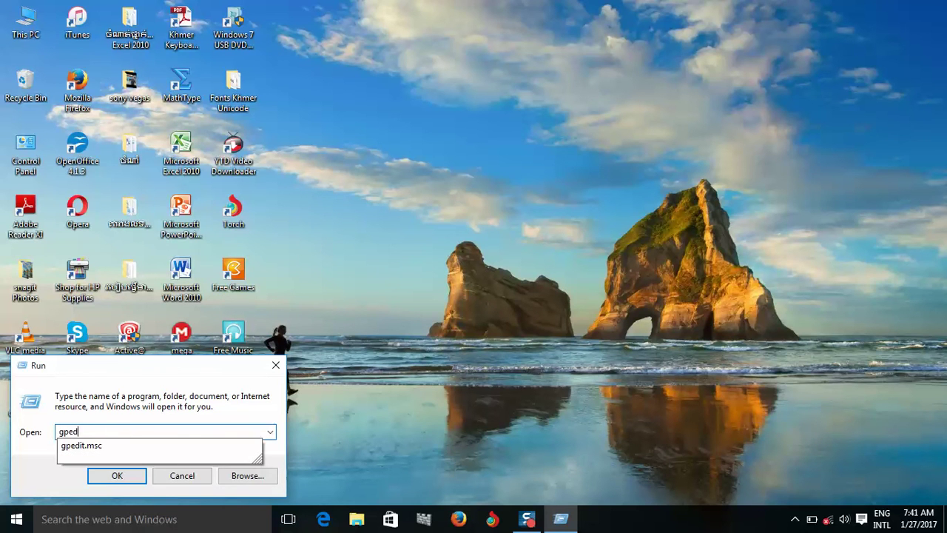
{"action": "type", "text": "it.msc"}
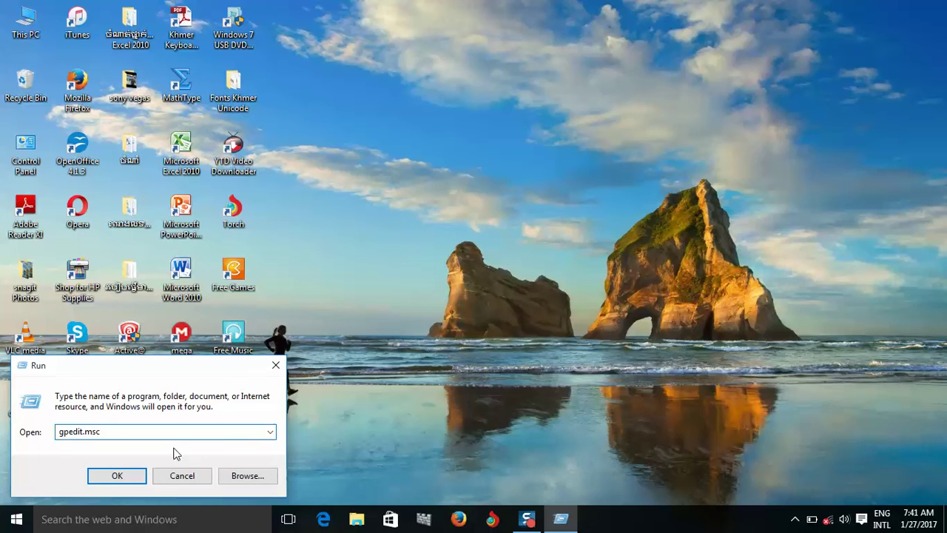
{"action": "key", "text": "Return"}
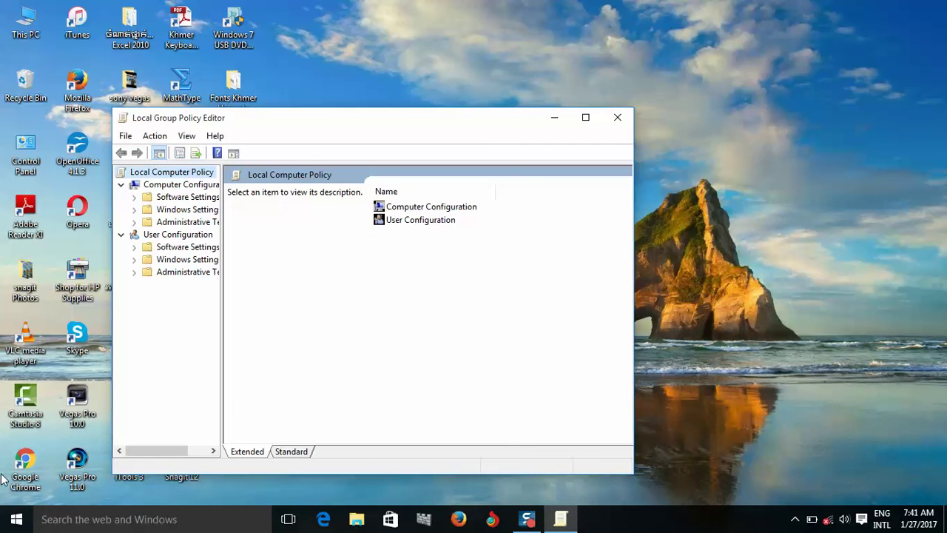
- Open the "Don't run specified Windows applications" policy from all settings of the User Configuration administrative templates
{"action": "left_click", "coordinate": [134, 272]}
{"action": "left_click", "coordinate": [188, 372]}
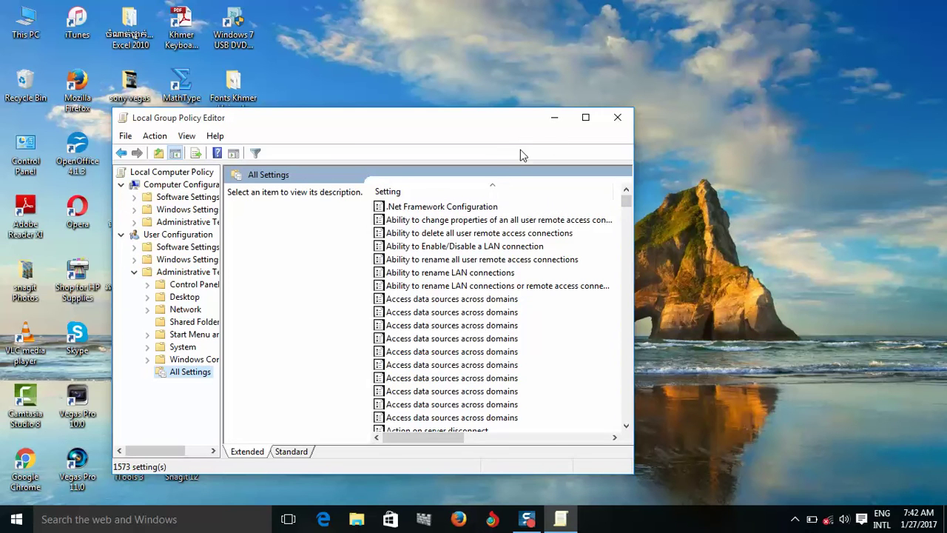
{"action": "left_click", "coordinate": [585, 117]}
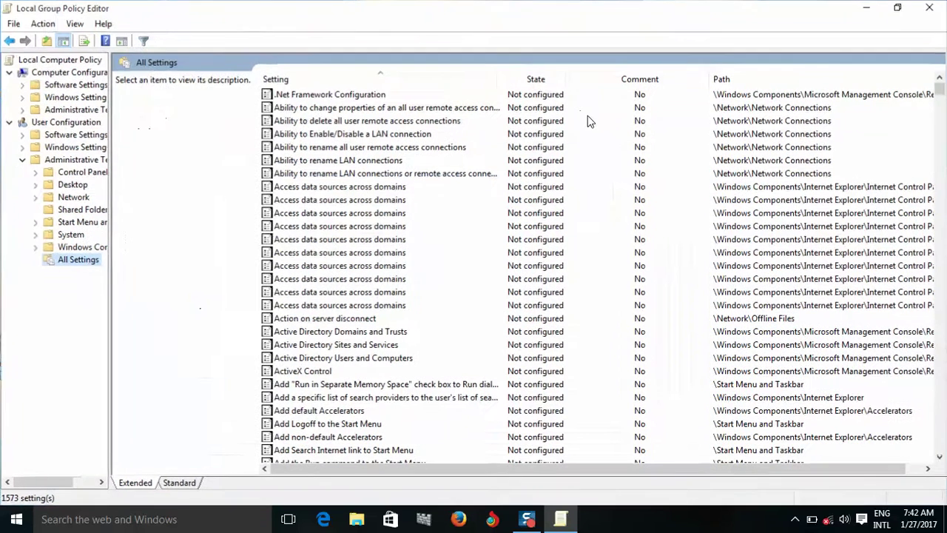
{"action": "left_click", "coordinate": [337, 295]}
{"action": "key", "text": "d"}
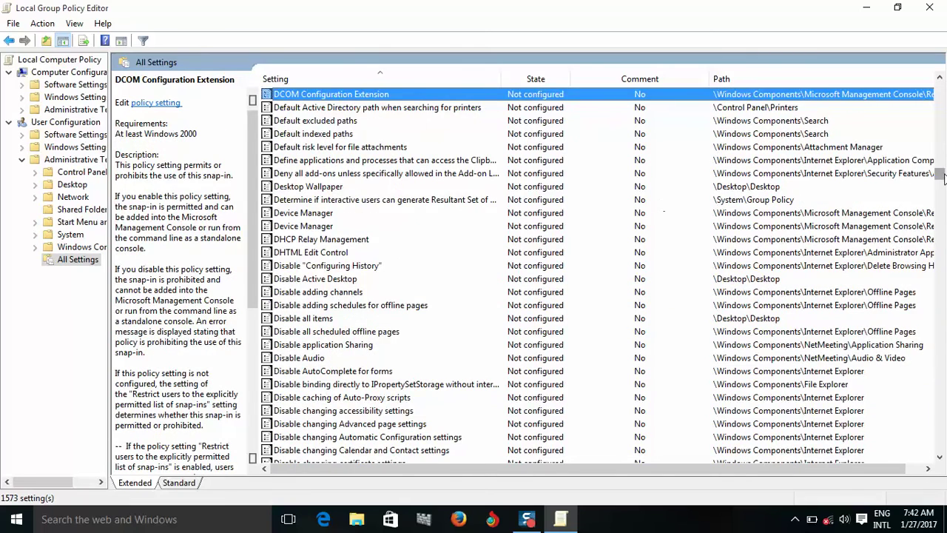
{"action": "left_click_drag", "start_coordinate": [944, 177], "coordinate": [943, 203]}
{"action": "left_click_drag", "start_coordinate": [942, 205], "coordinate": [942, 212]}
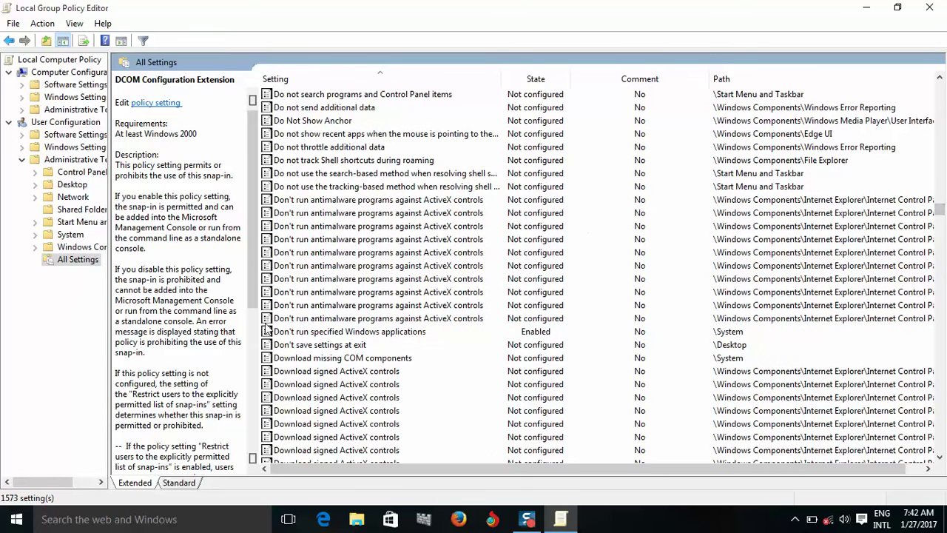
{"action": "double_click", "coordinate": [332, 333]}
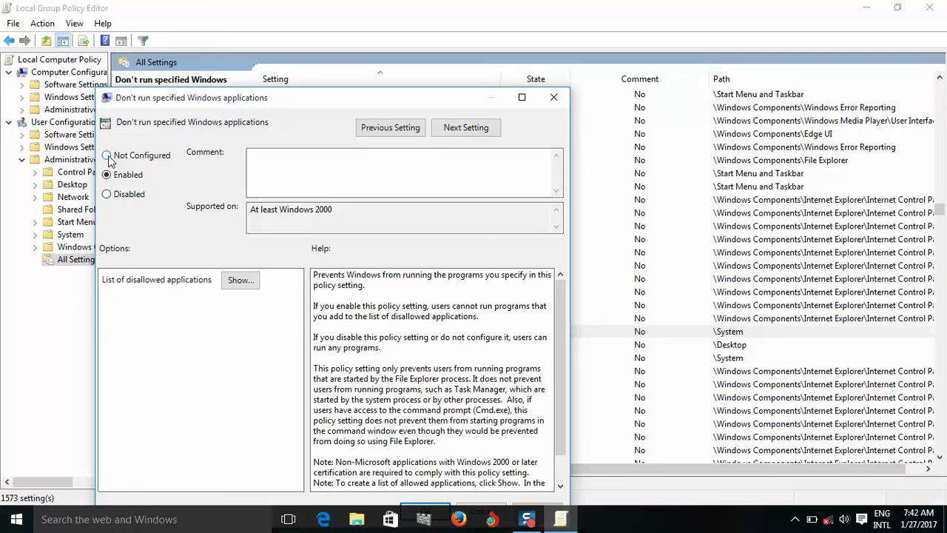
- Try to delete winword.exe from the policy's list of disallowed applications, and close the policy and the editor without applying
{"action": "left_click", "coordinate": [108, 157]}
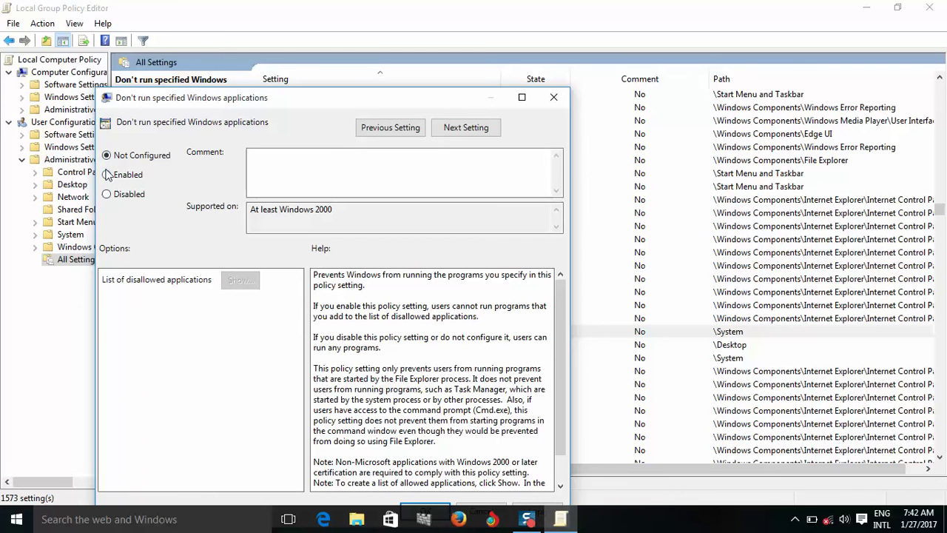
{"action": "left_click", "coordinate": [108, 176]}
{"action": "left_click", "coordinate": [242, 281]}
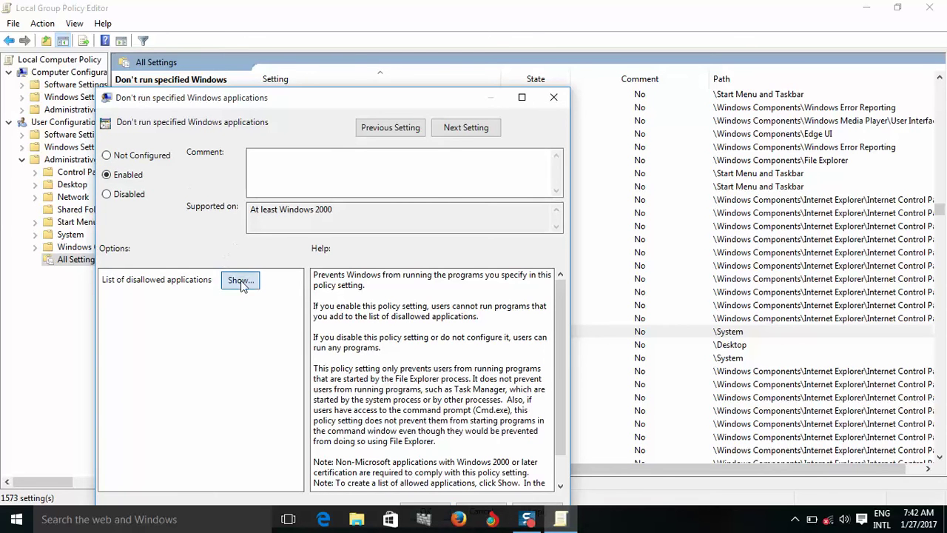
{"action": "left_click", "coordinate": [208, 186]}
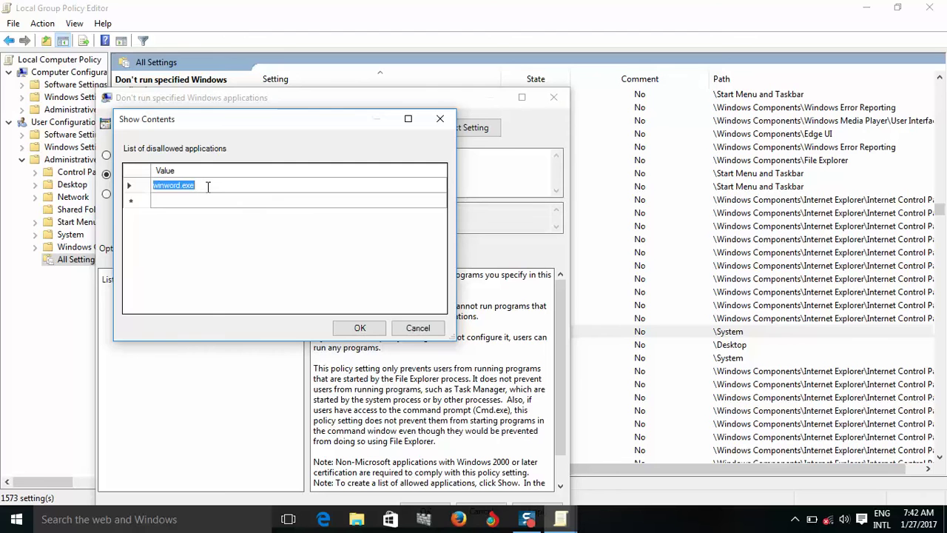
{"action": "key", "text": "BackSpace"}
{"action": "left_click", "coordinate": [360, 328]}
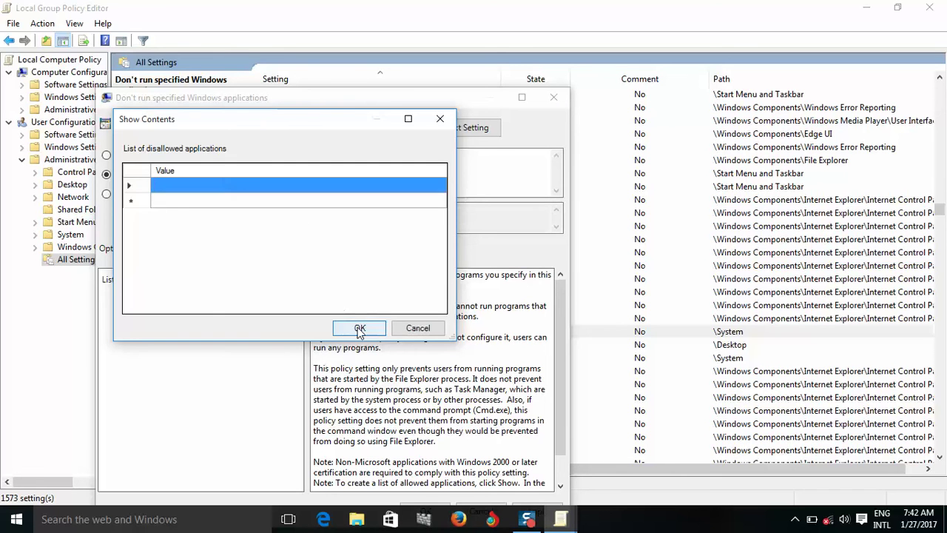
{"action": "left_click", "coordinate": [408, 265]}
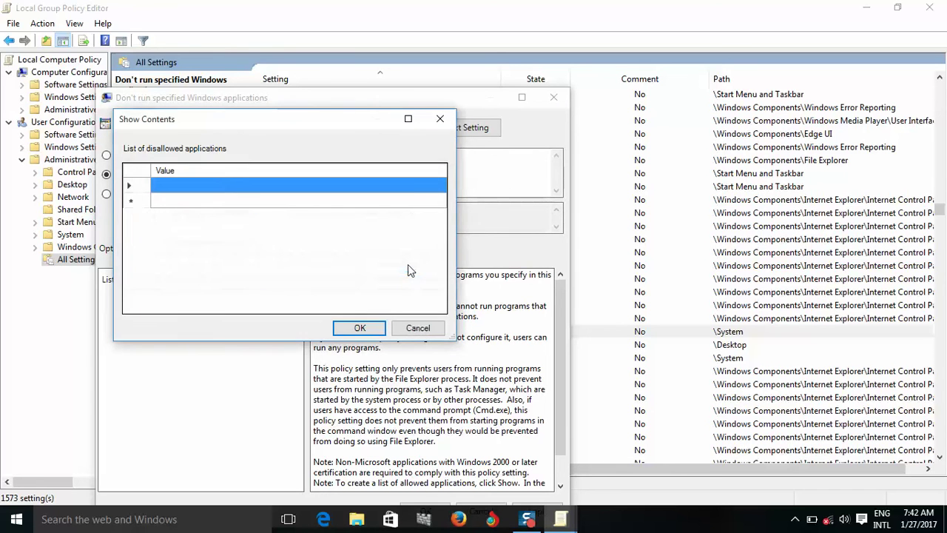
{"action": "left_click", "coordinate": [441, 120]}
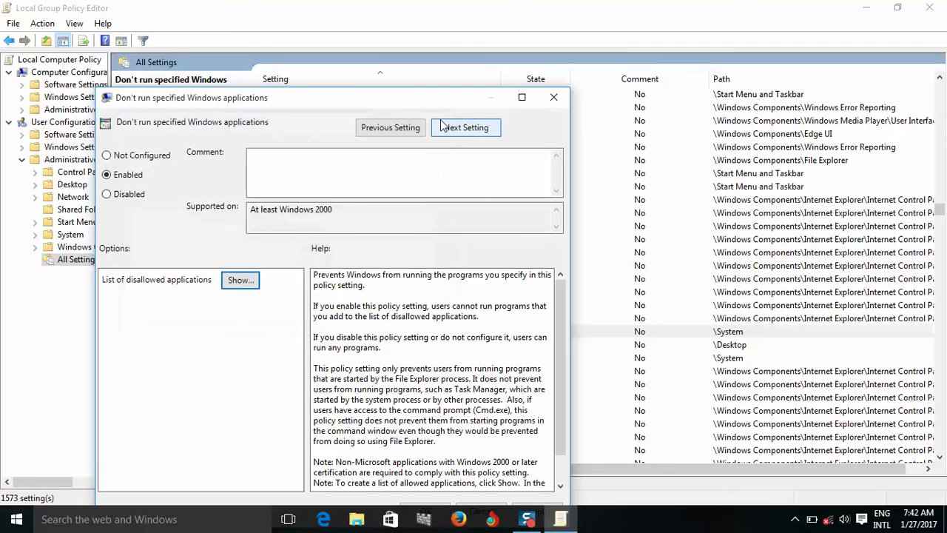
{"action": "left_click", "coordinate": [554, 97]}
{"action": "left_click", "coordinate": [937, 7]}
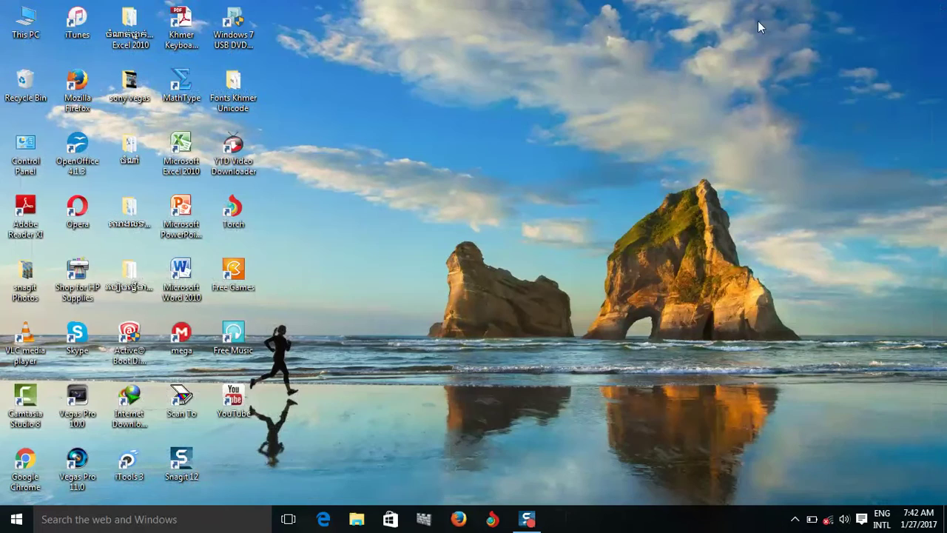
- Try to launch Microsoft Word 2010 from the desktop, and reopen the Local Group Policy Editor
{"action": "double_click", "coordinate": [185, 273]}
{"action": "left_click", "coordinate": [650, 196]}
{"action": "key", "text": "super+r"}
{"action": "key", "text": "Return"}
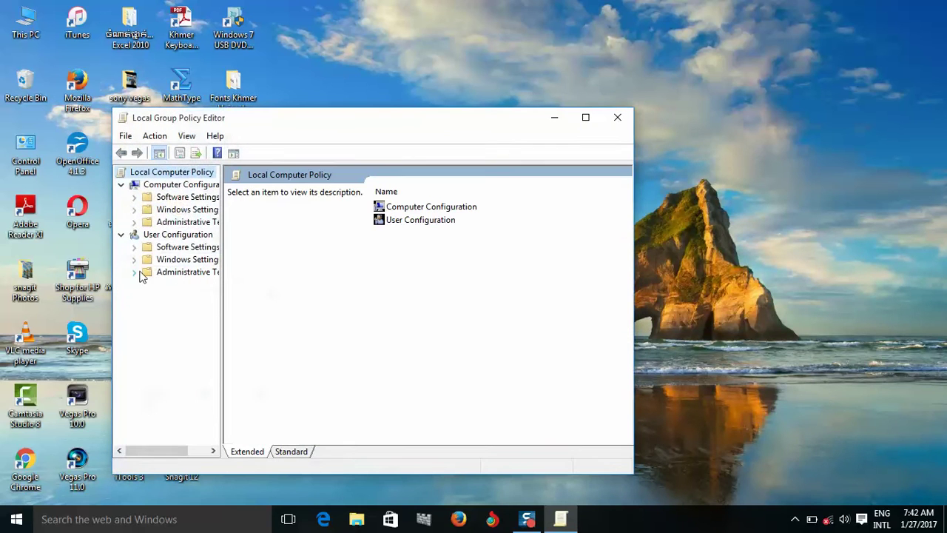
- Find the "Don't run specified Windows applications" policy among all User Configuration administrative template settings and open it for editing
{"action": "left_click", "coordinate": [134, 272]}
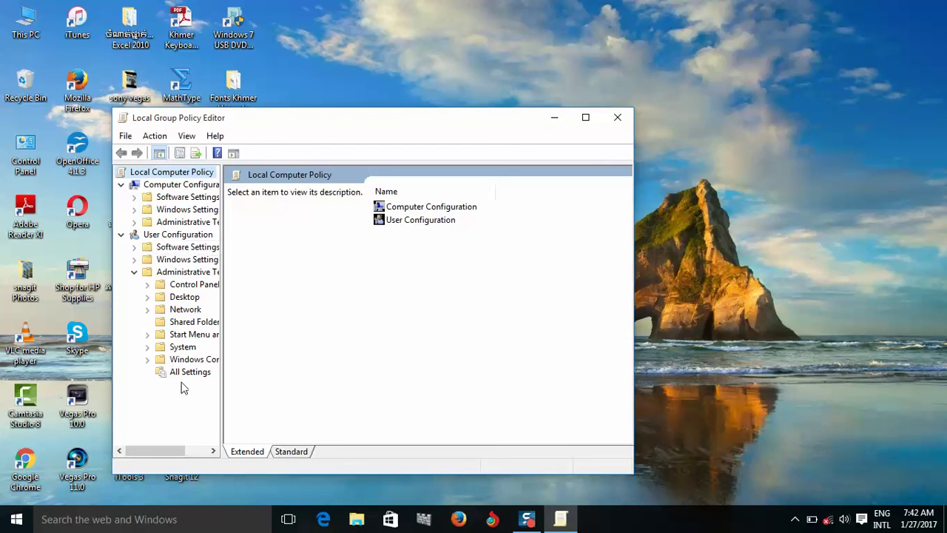
{"action": "left_click", "coordinate": [191, 372]}
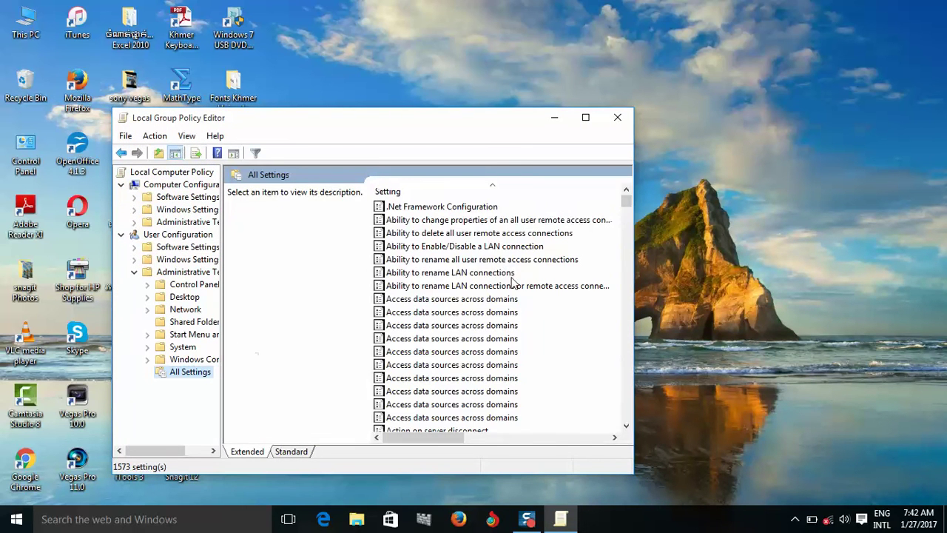
{"action": "left_click", "coordinate": [428, 326]}
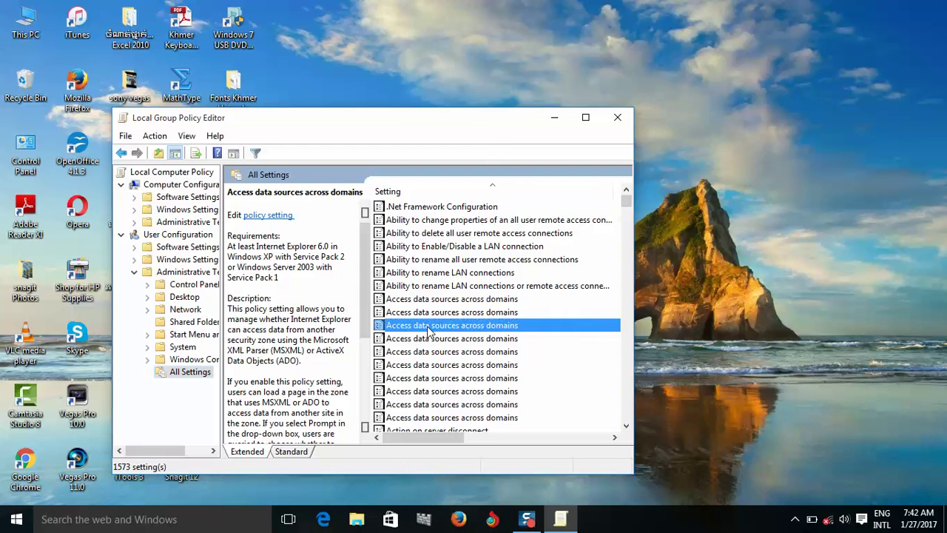
{"action": "key", "text": "d"}
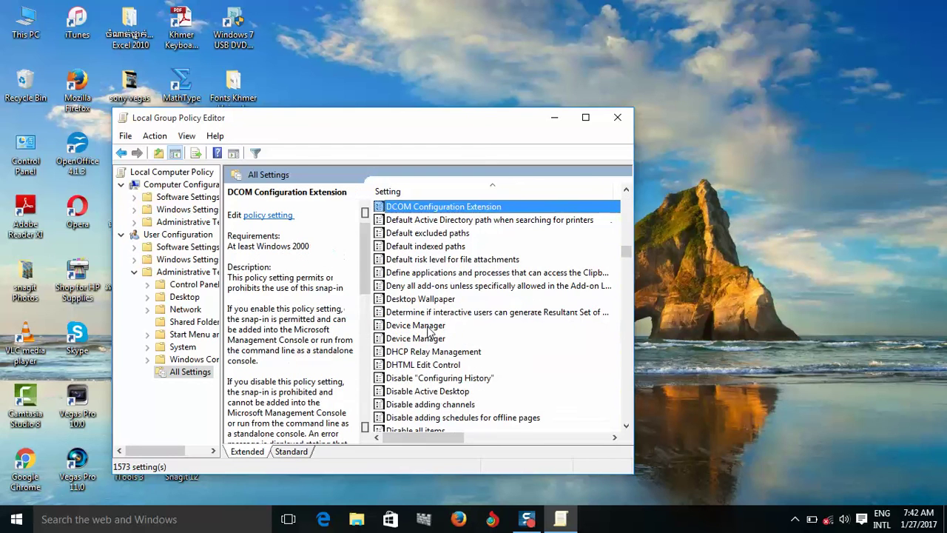
{"action": "left_click", "coordinate": [586, 119]}
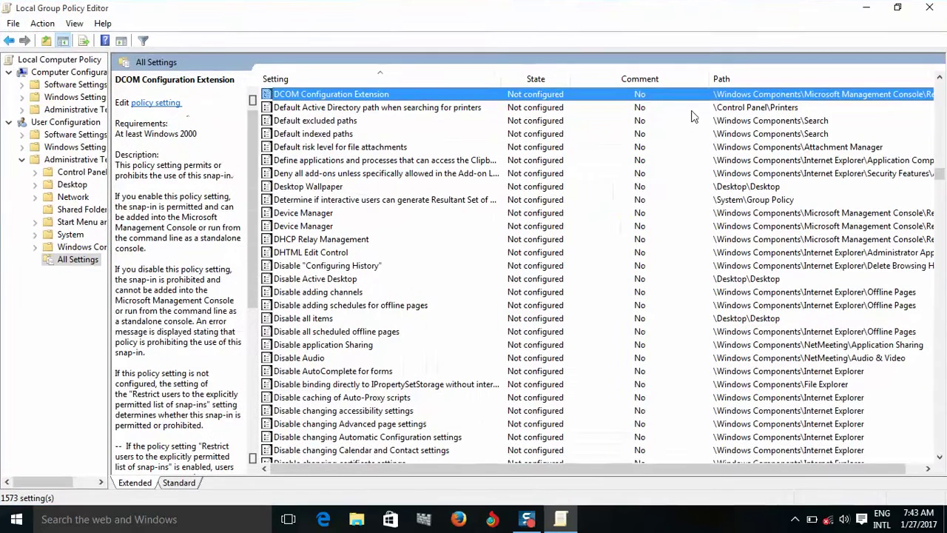
{"action": "left_click_drag", "start_coordinate": [940, 172], "coordinate": [938, 206]}
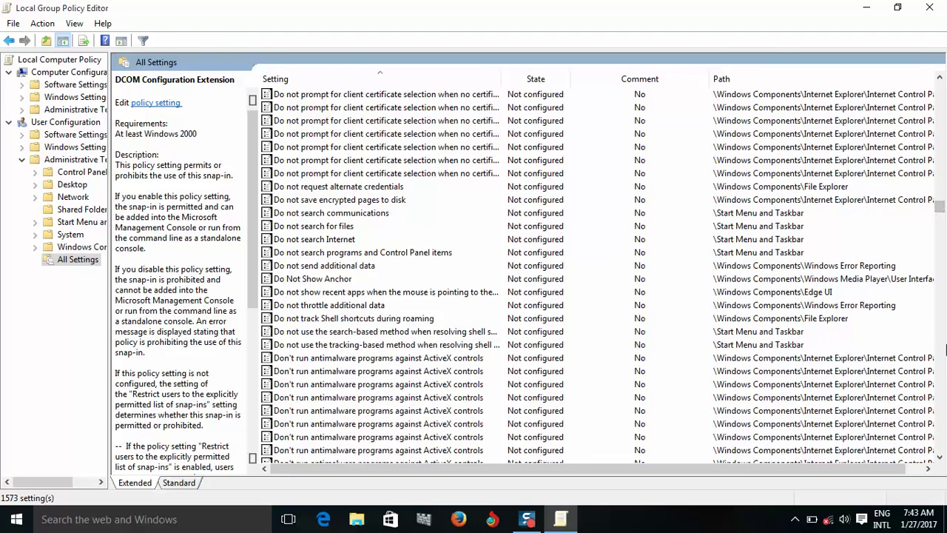
{"action": "left_click", "coordinate": [939, 459]}
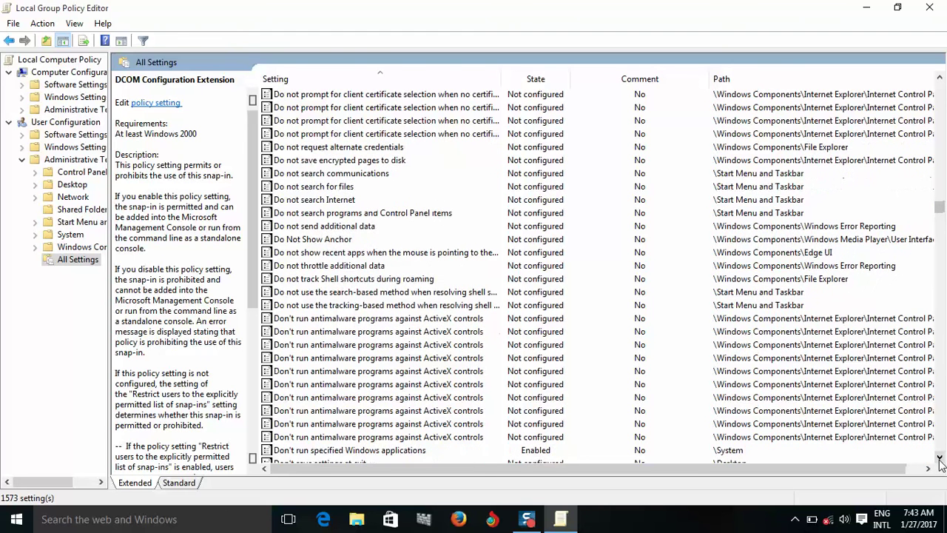
{"action": "left_click", "coordinate": [940, 459]}
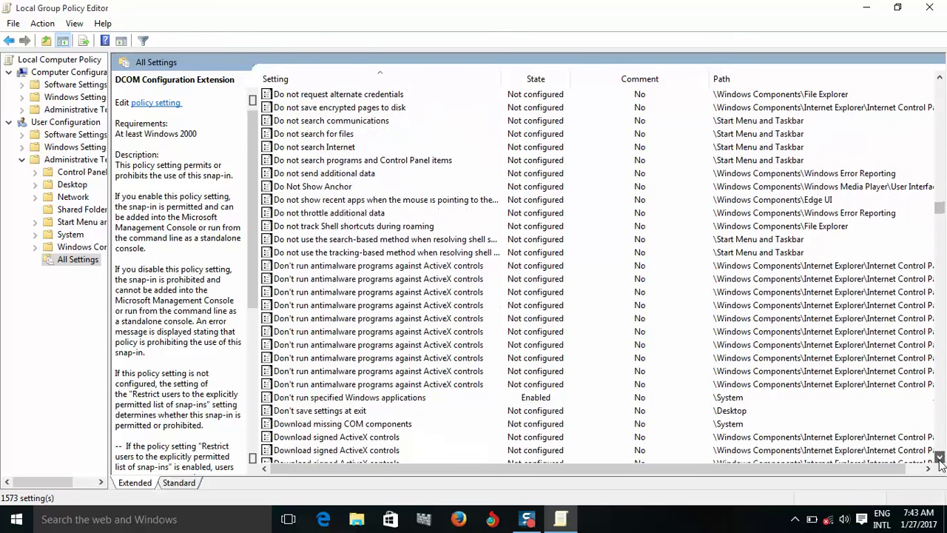
{"action": "left_click", "coordinate": [940, 459]}
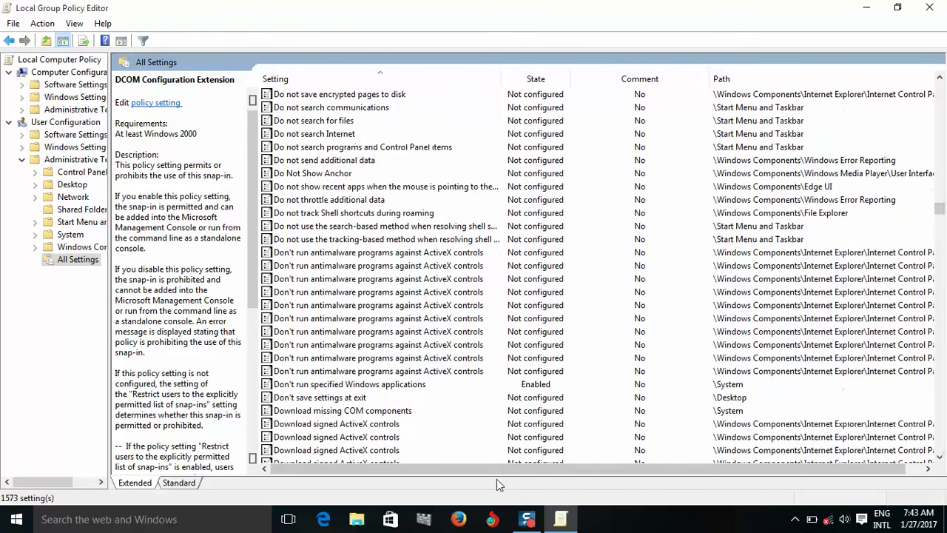
{"action": "double_click", "coordinate": [343, 386]}
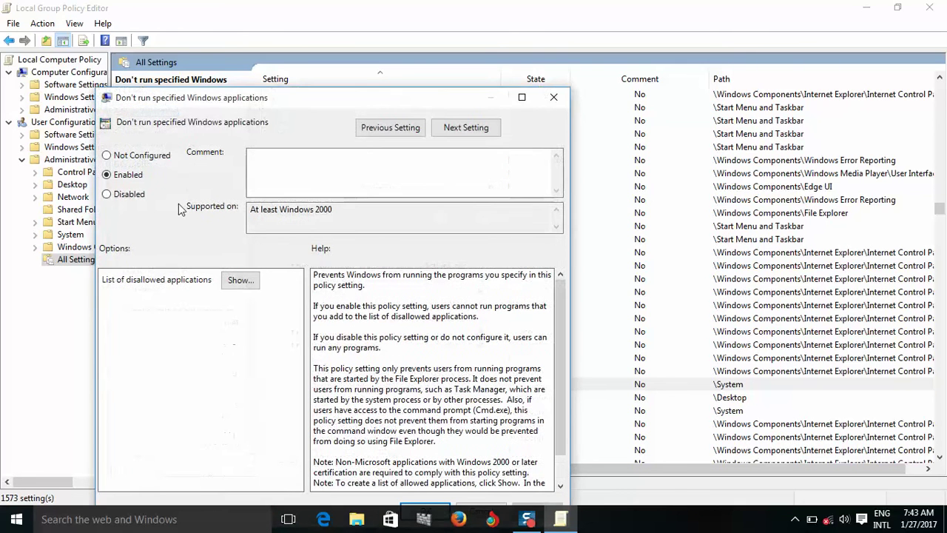
- Check the list of disallowed applications, set the policy to Disabled, and save it before closing the editor
{"action": "left_click", "coordinate": [242, 280]}
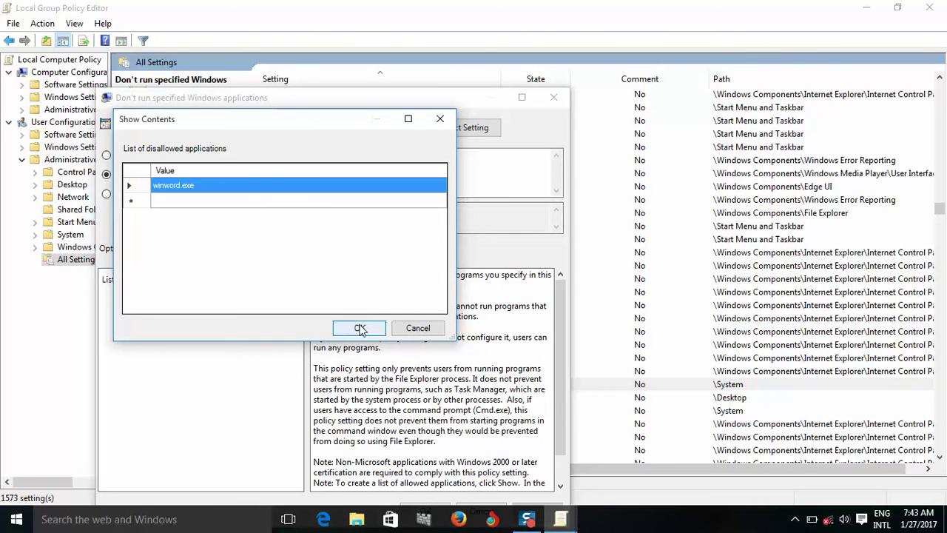
{"action": "left_click", "coordinate": [442, 120]}
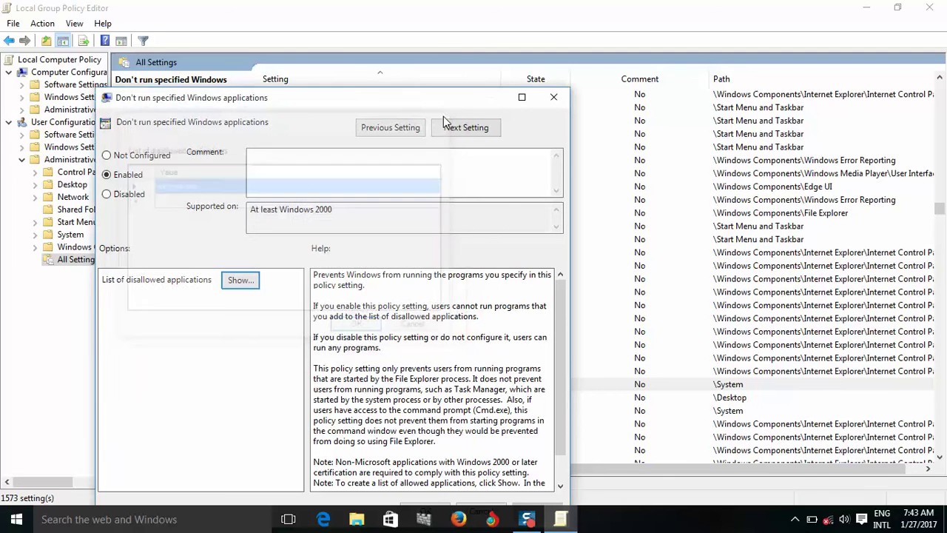
{"action": "left_click", "coordinate": [127, 195]}
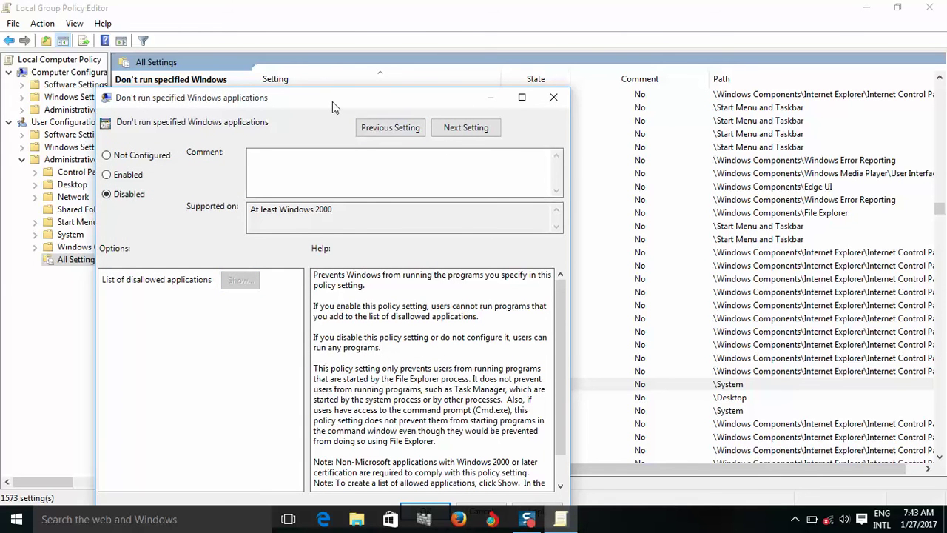
{"action": "left_click_drag", "start_coordinate": [332, 102], "coordinate": [351, 51]}
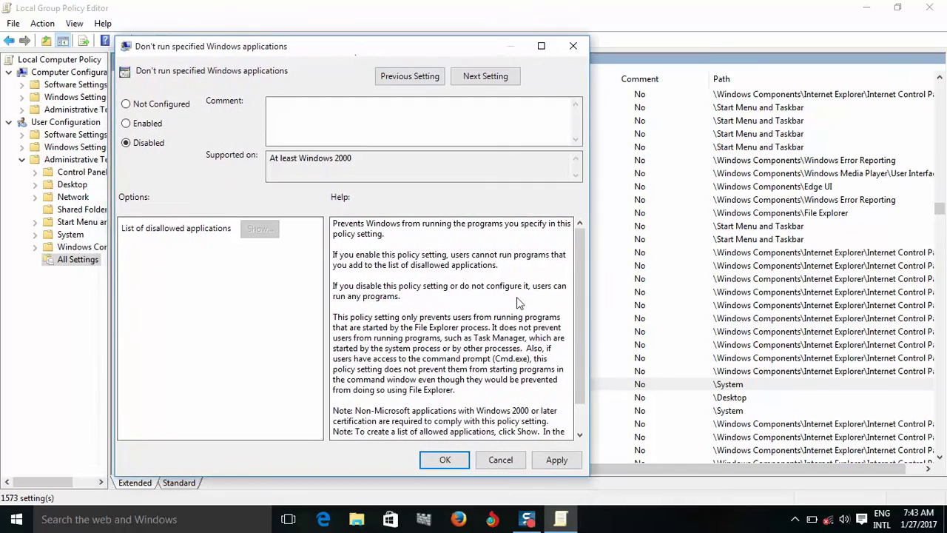
{"action": "left_click", "coordinate": [555, 459]}
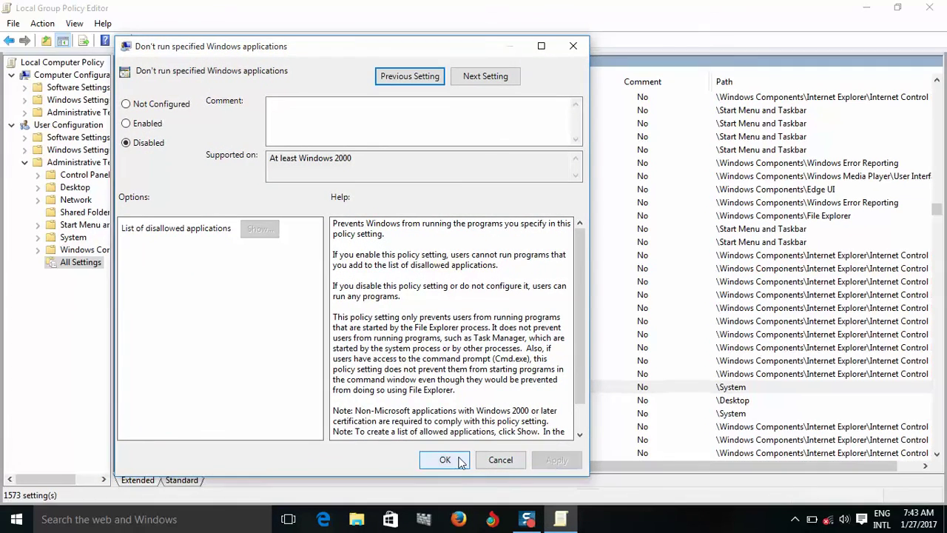
{"action": "left_click", "coordinate": [445, 459]}
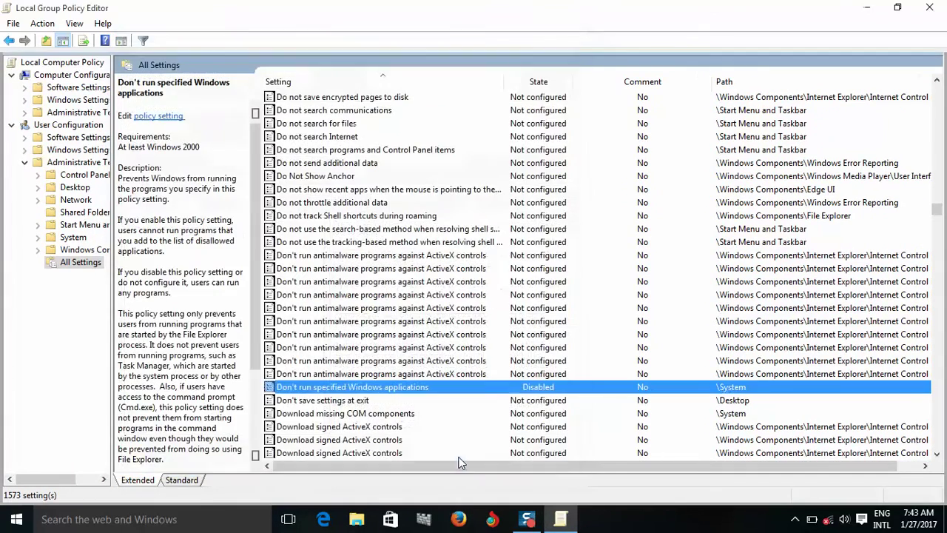
{"action": "left_click", "coordinate": [930, 8]}
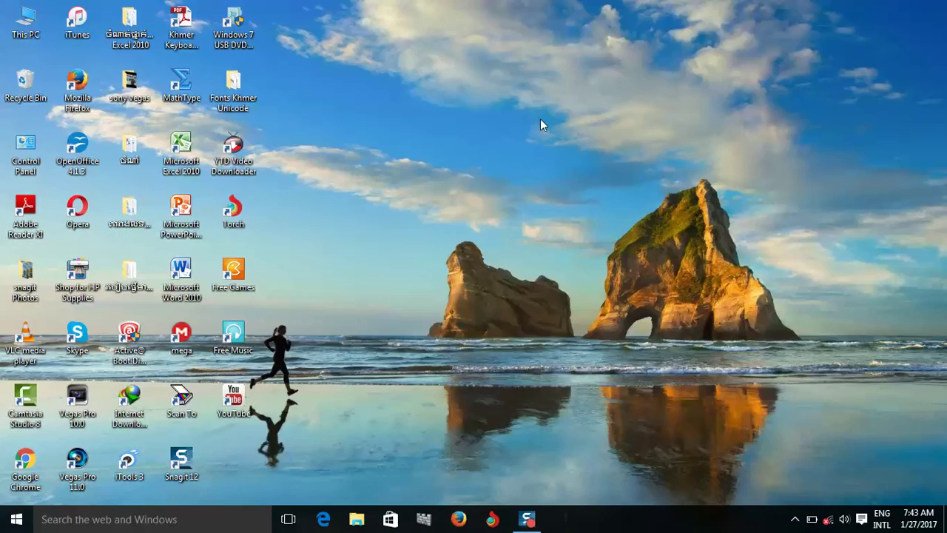
- Launch Microsoft Word 2010 from the desktop to test that it is allowed again, and close it
{"action": "left_click", "coordinate": [186, 293]}
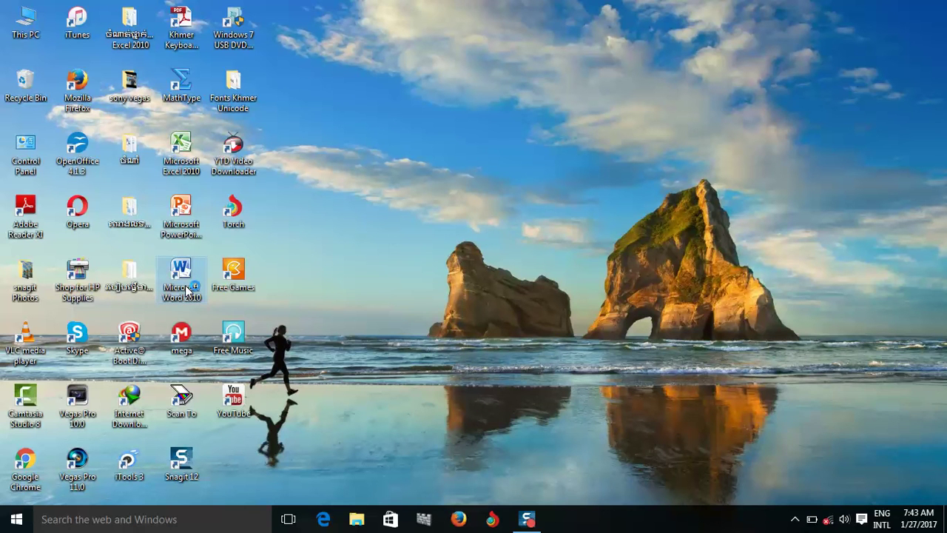
{"action": "key", "text": "F2"}
{"action": "double_click", "coordinate": [187, 292]}
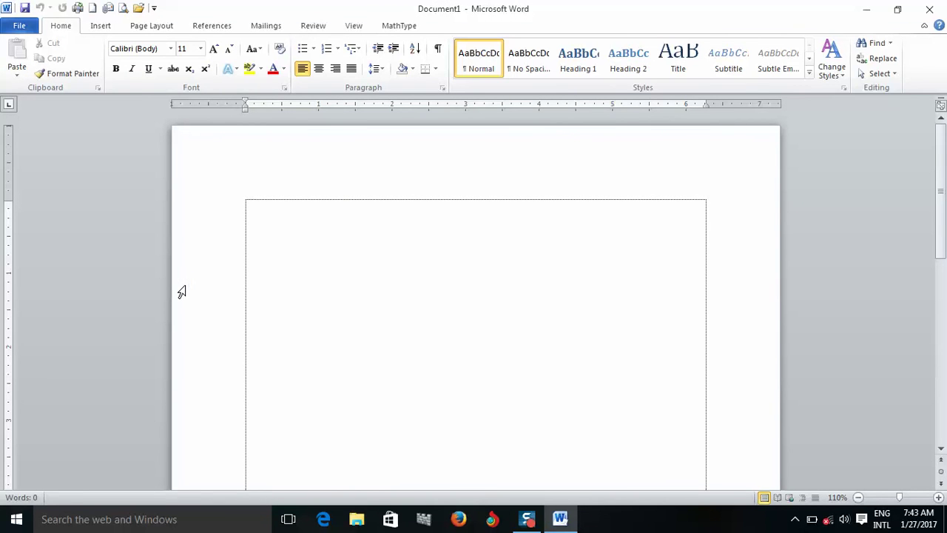
{"action": "left_click", "coordinate": [932, 9]}
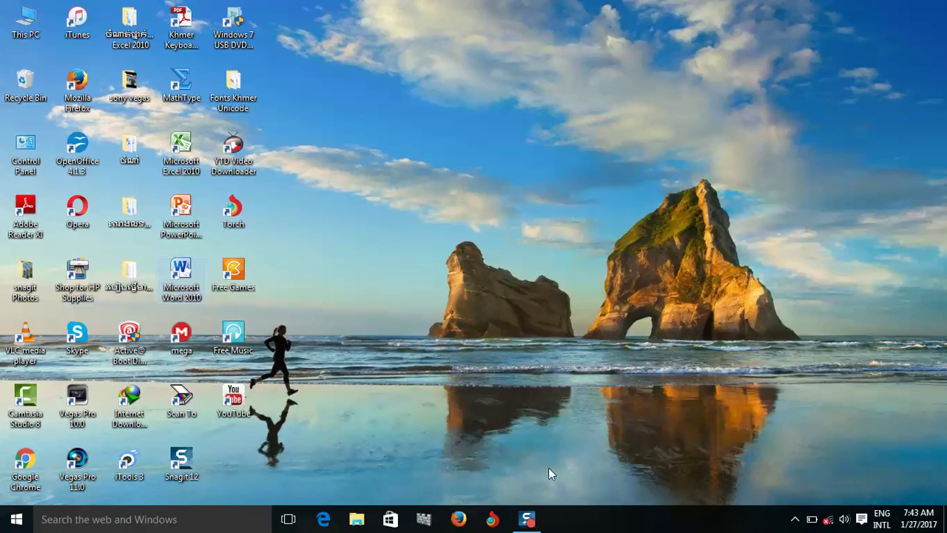
{"action": "mouse_move", "coordinate": [524, 524]}
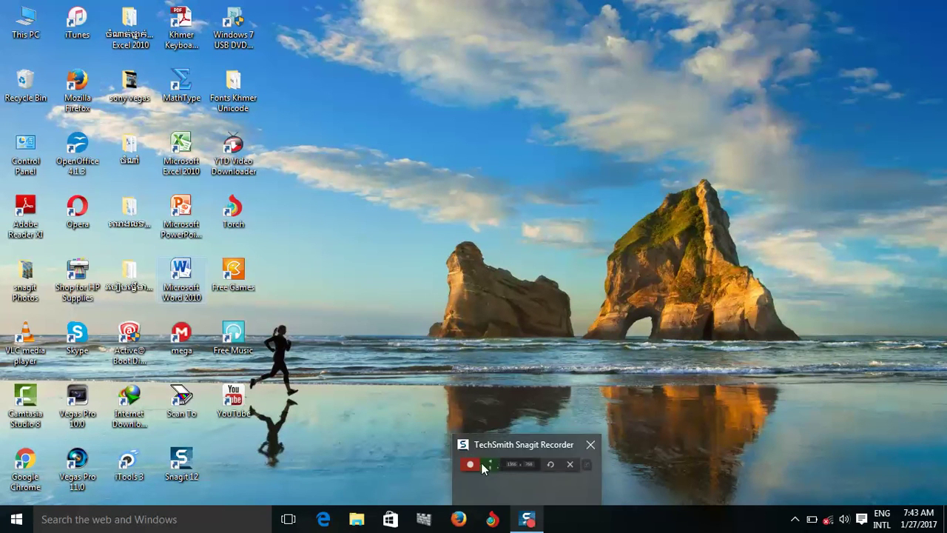
{"action": "mouse_move", "coordinate": [469, 466]}
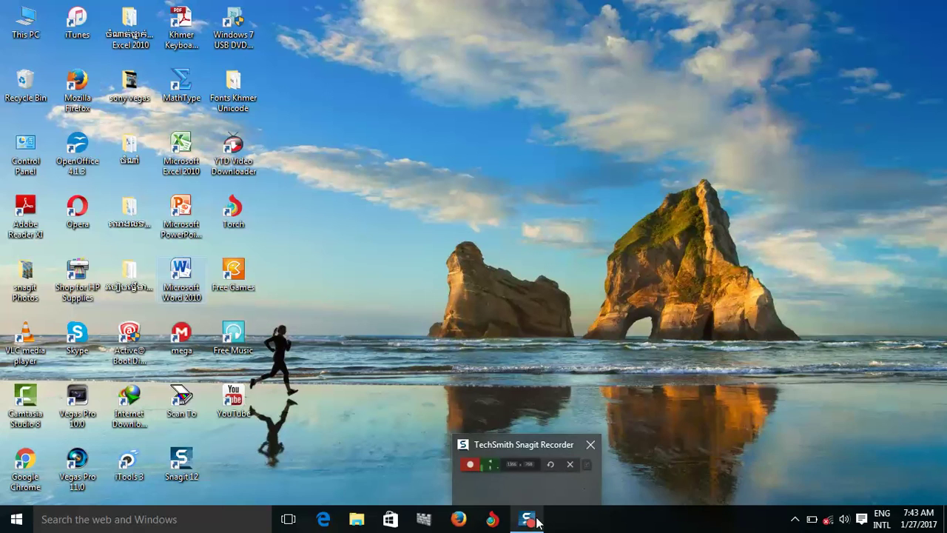